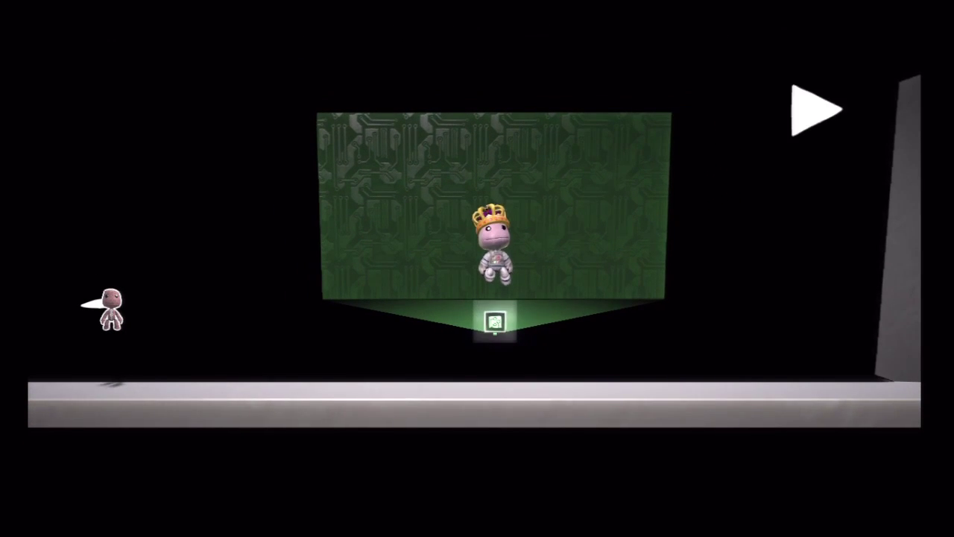
Add a Player Sensor to the microchip's circuit board near its left edge, rotated so its output faces up.
key(Return)
key(Return)
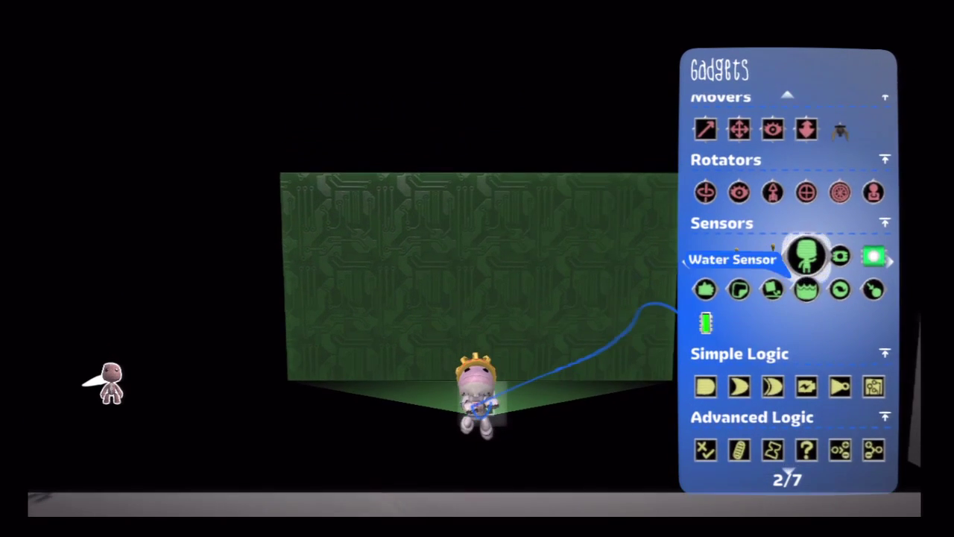
key(Up)
key(Return)
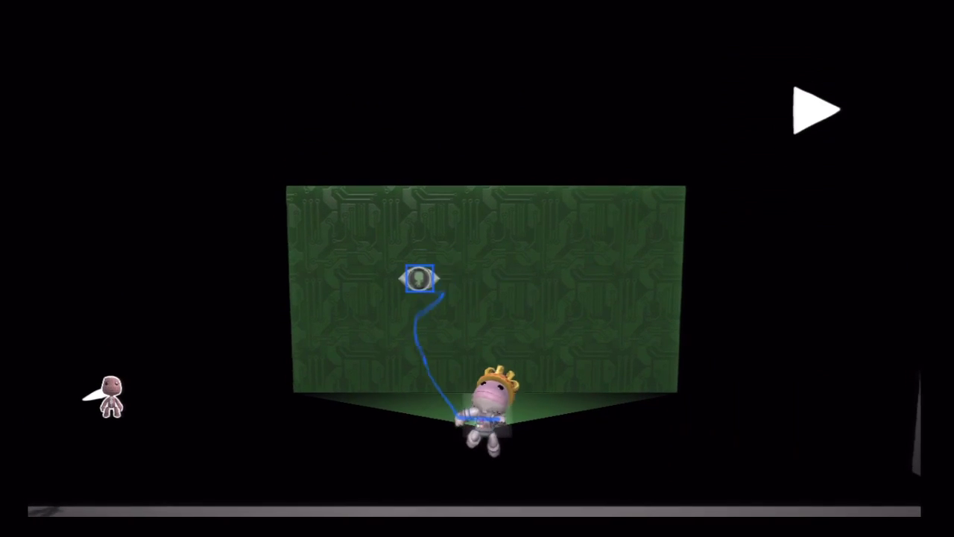
key(Right)
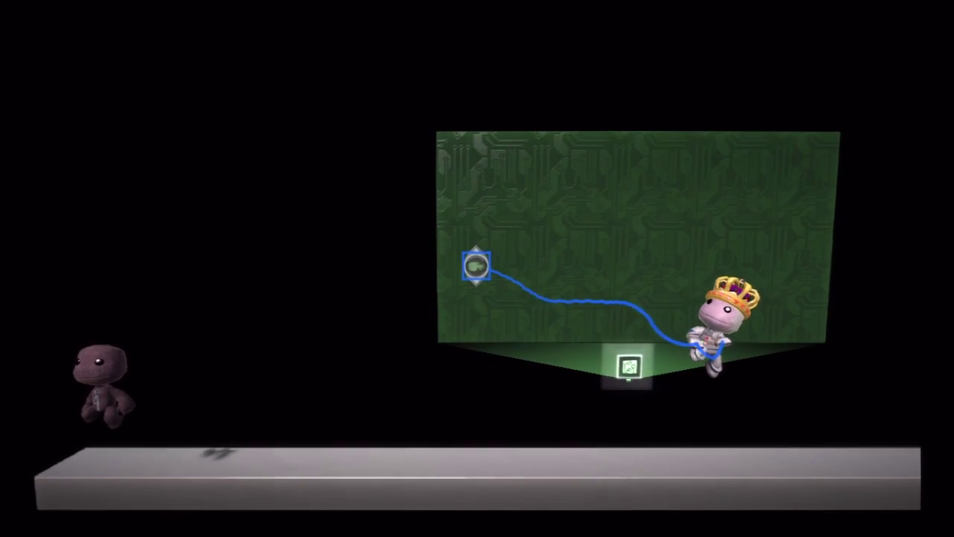
key(Return)
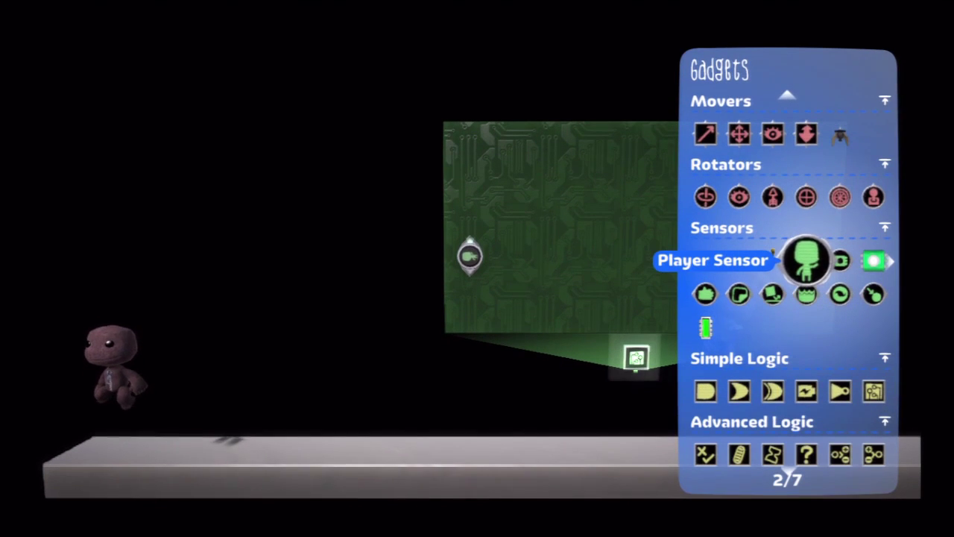
Place a microchip directly above the player sensor and connect the sensor to the microchip's Activate input.
key(Down)
key(Down)
key(Down)
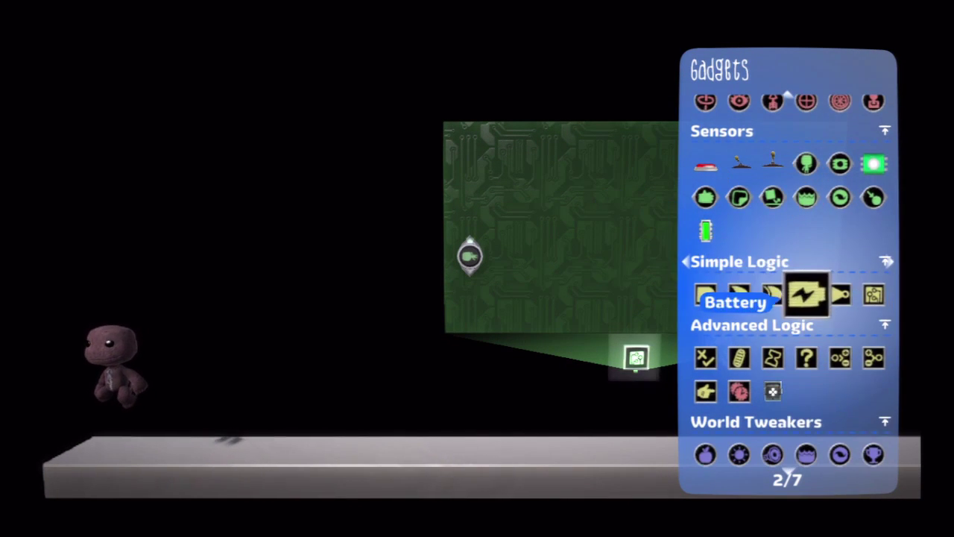
key(Right)
key(Right)
key(Return)
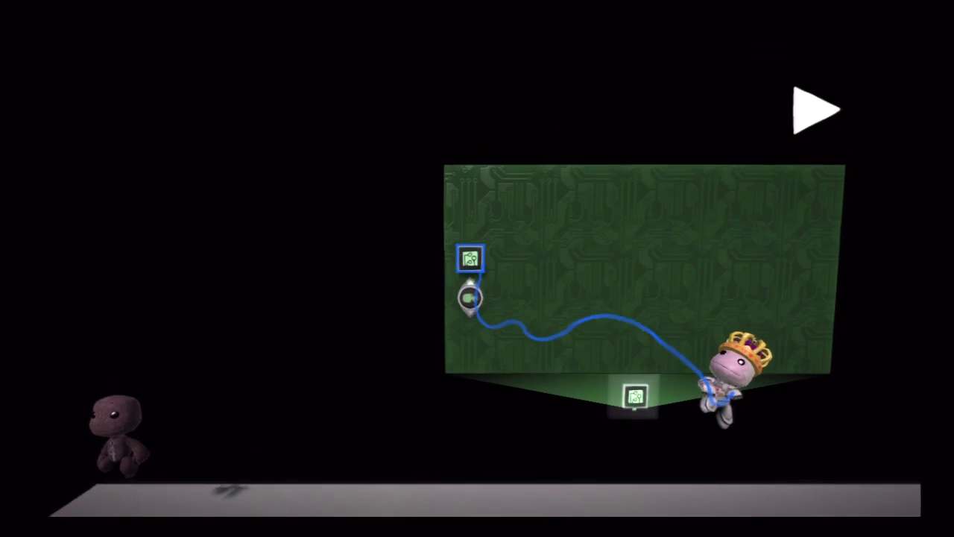
key(Return)
key(Escape)
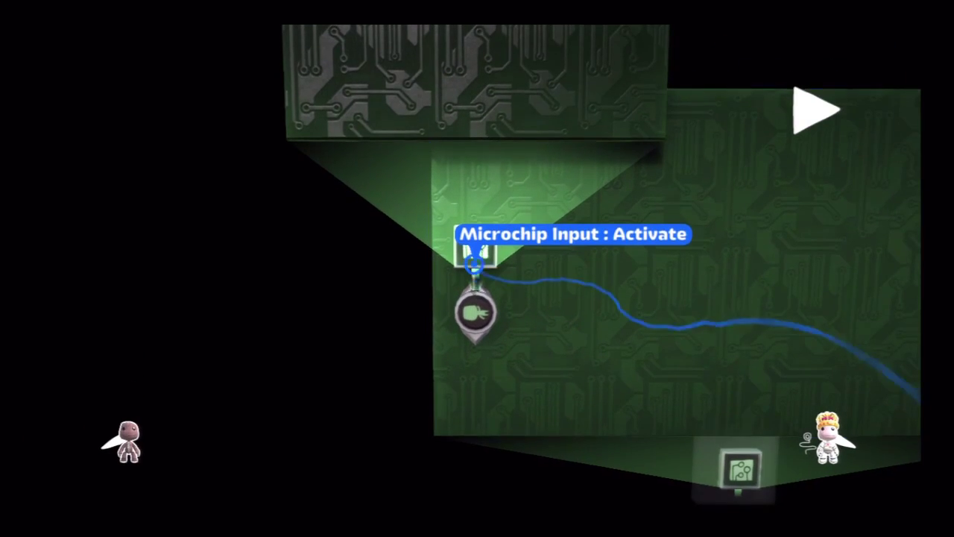
key(Return)
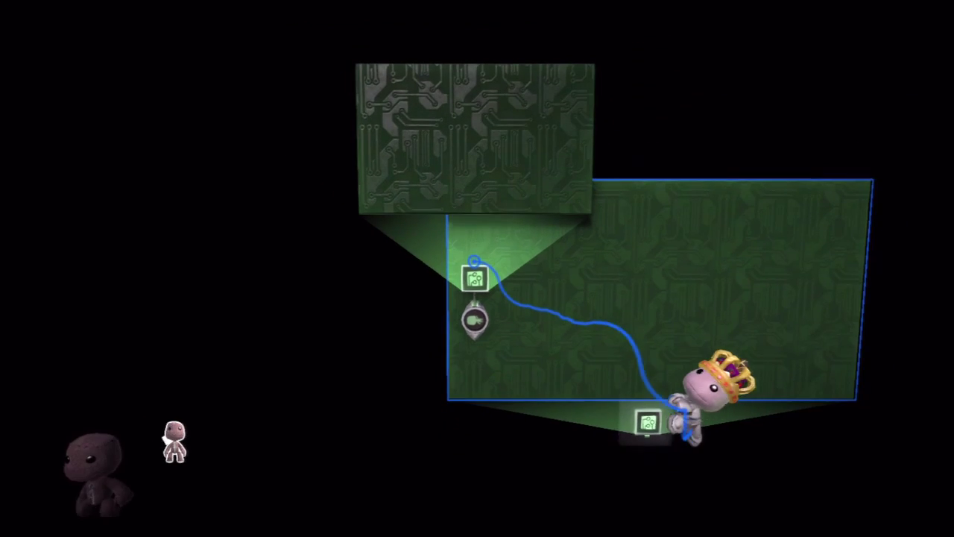
Place a battery on the smaller microchip's circuit board and set its output to 20%.
key(Return)
key(Return)
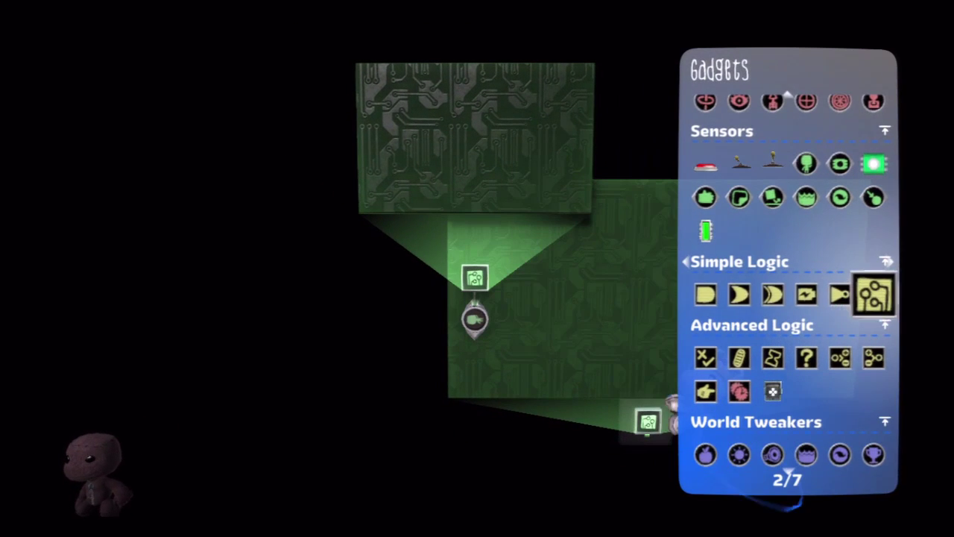
key(Left)
key(Left)
key(Return)
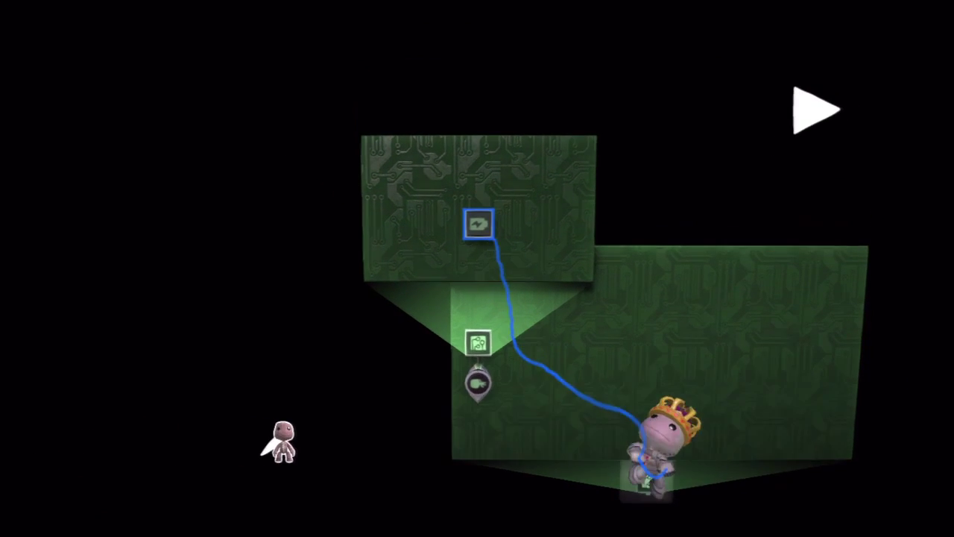
key(Return)
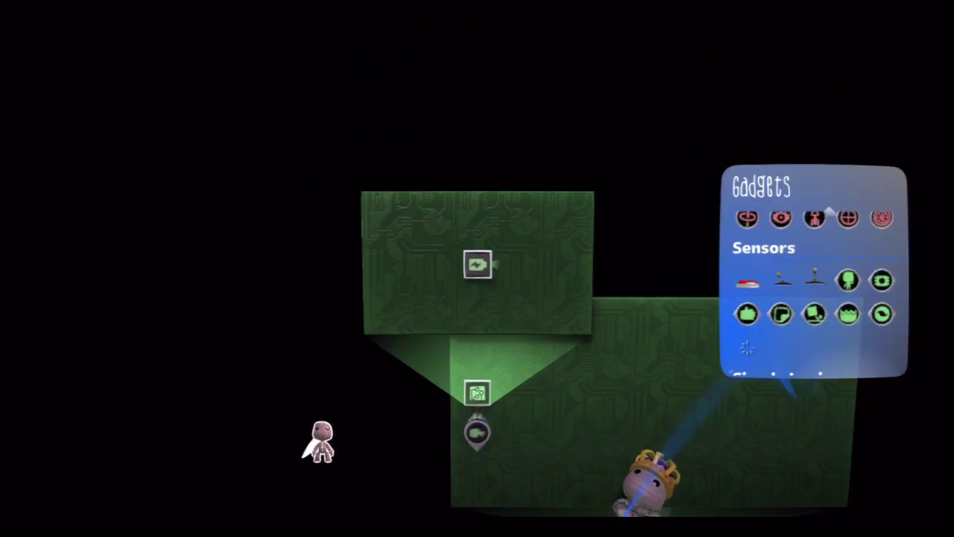
key(Escape)
key(Tab)
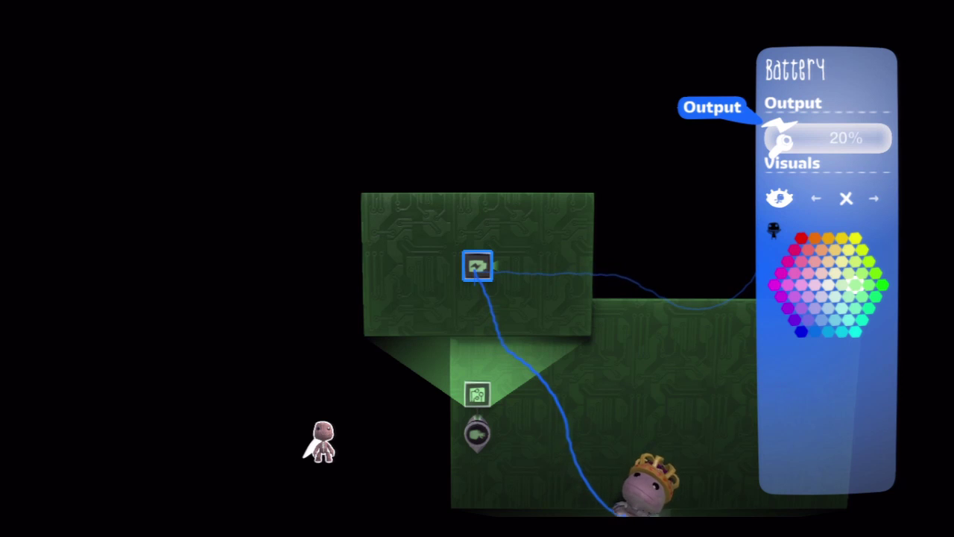
key(Escape)
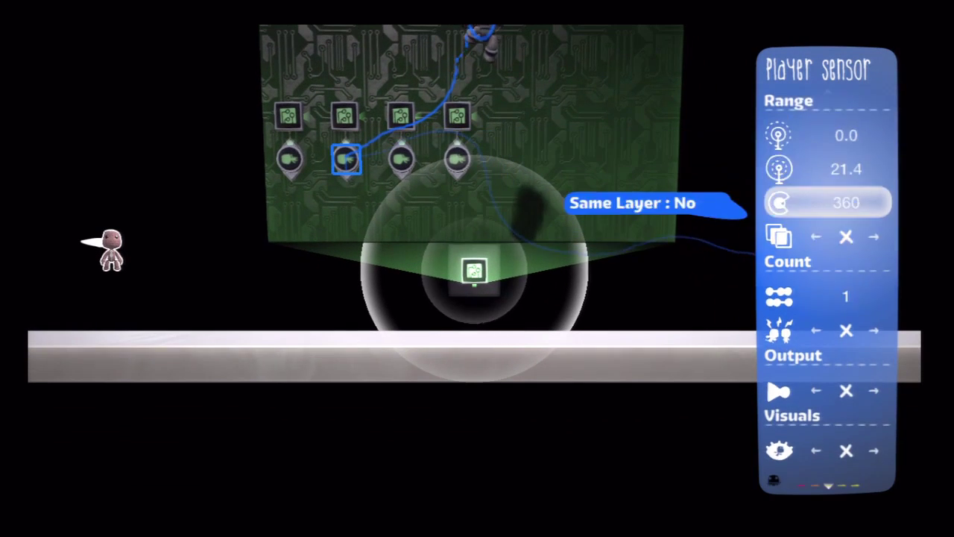
Set the Number of Players Required on the second, third and fourth player sensors, using 4 for the fourth.
key(Down)
key(Down)
key(Down)
key(Up)
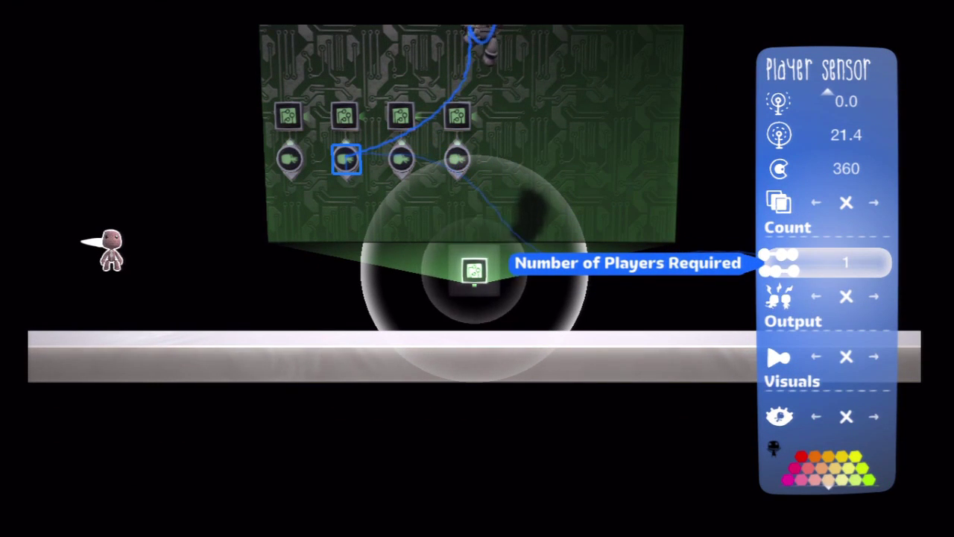
key(Escape)
key(Right)
key(Return)
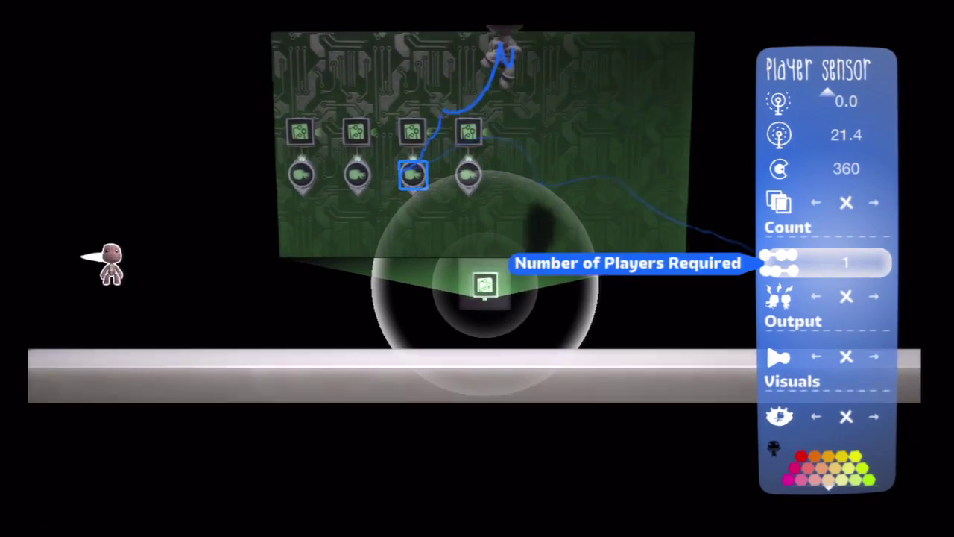
key(Escape)
key(Right)
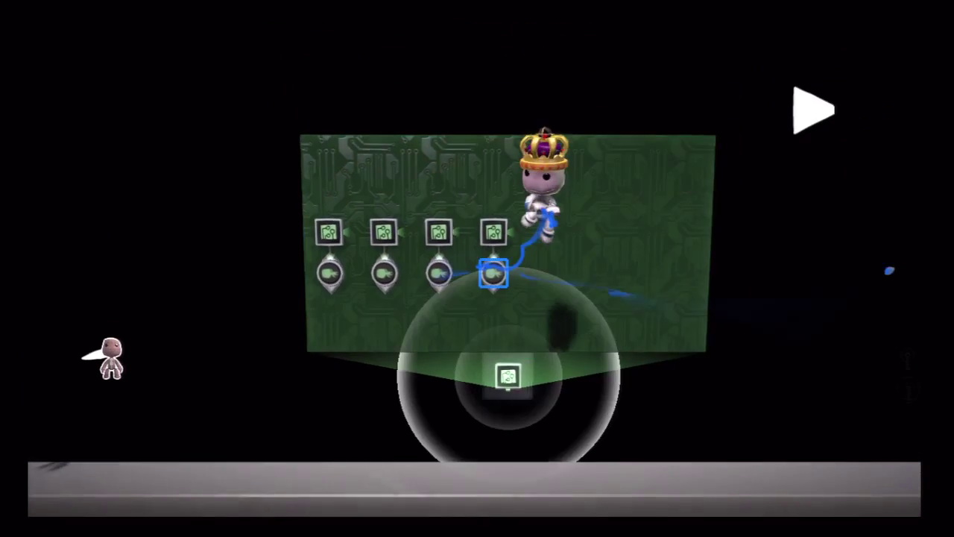
key(Return)
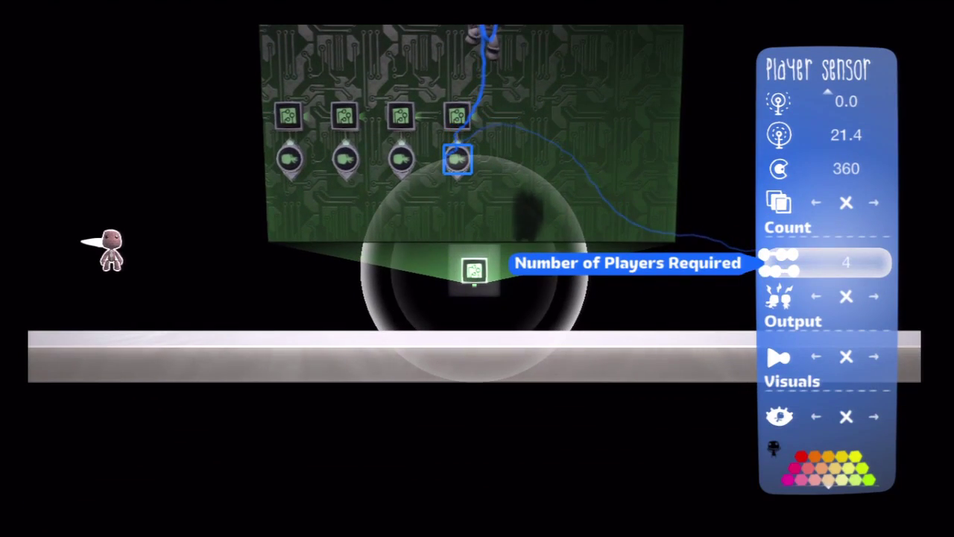
key(Escape)
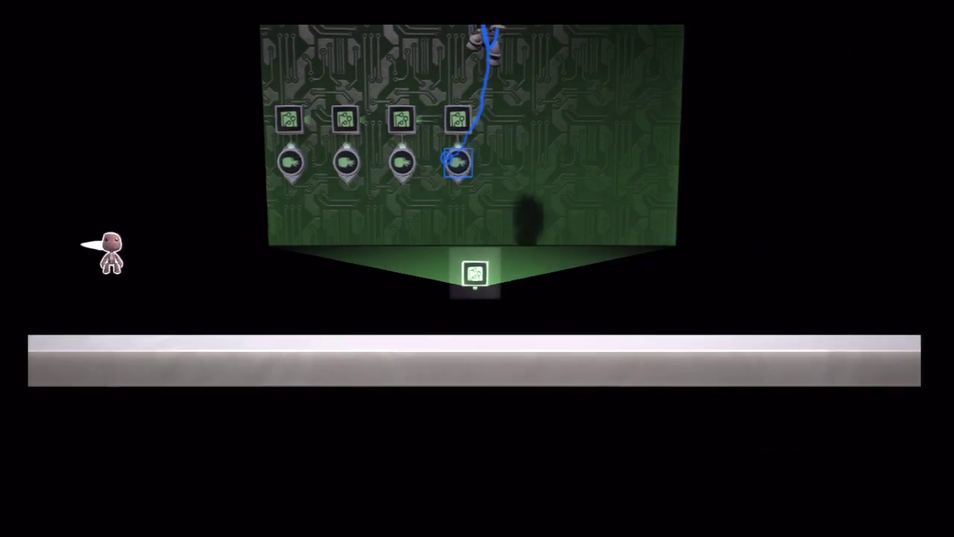
Select all four player sensors together and set their Maximum Detection Range to 500.0.
drag(473, 224, 498, 345)
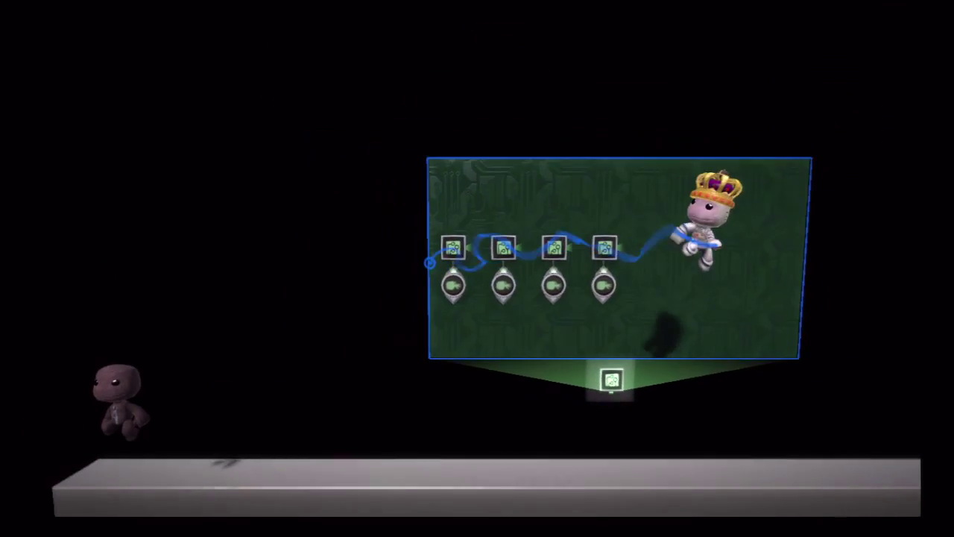
key(Return)
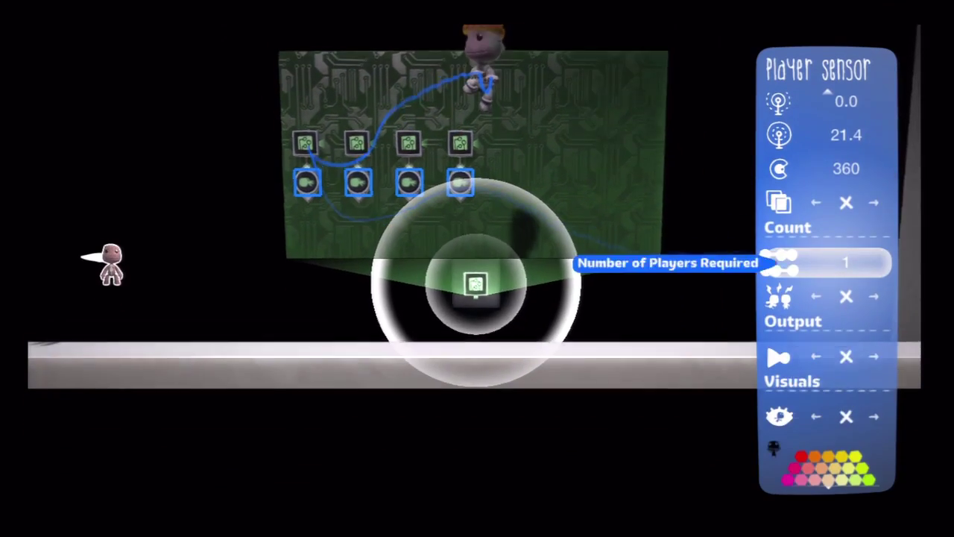
key(Up)
key(Up)
key(Right)
key(Right)
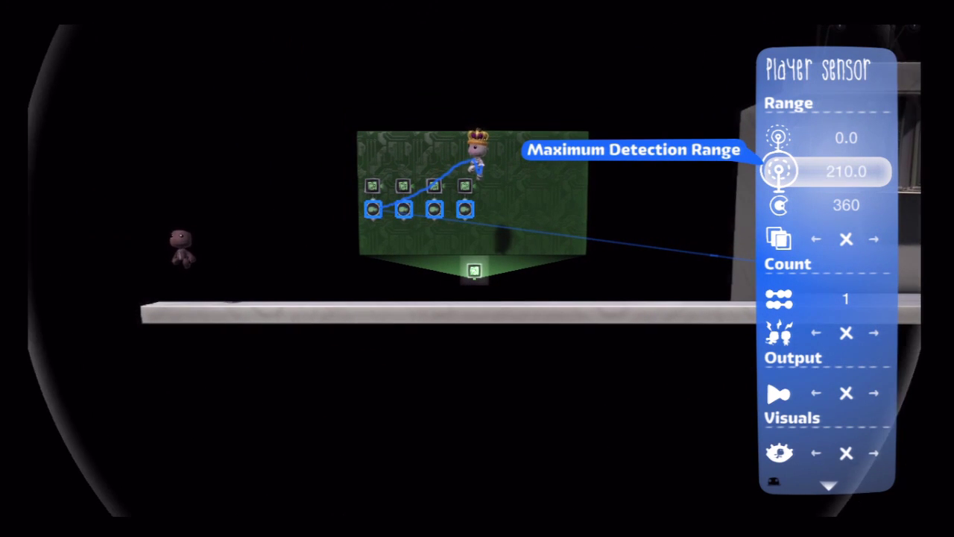
key(Right)
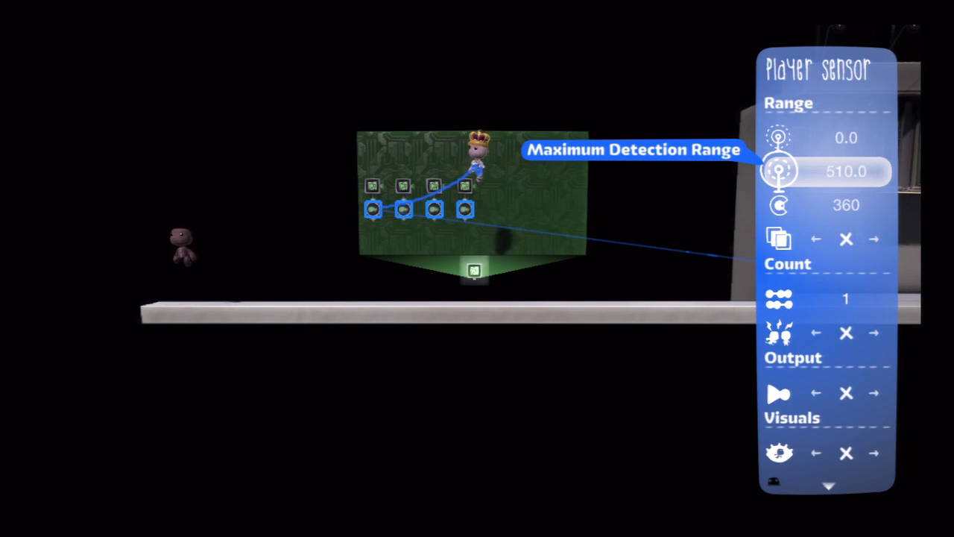
key(Left)
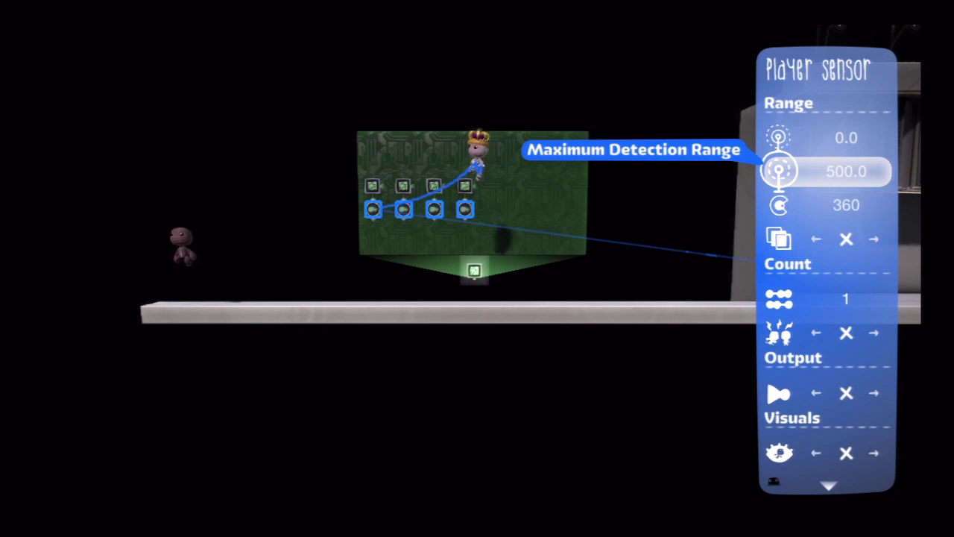
key(Escape)
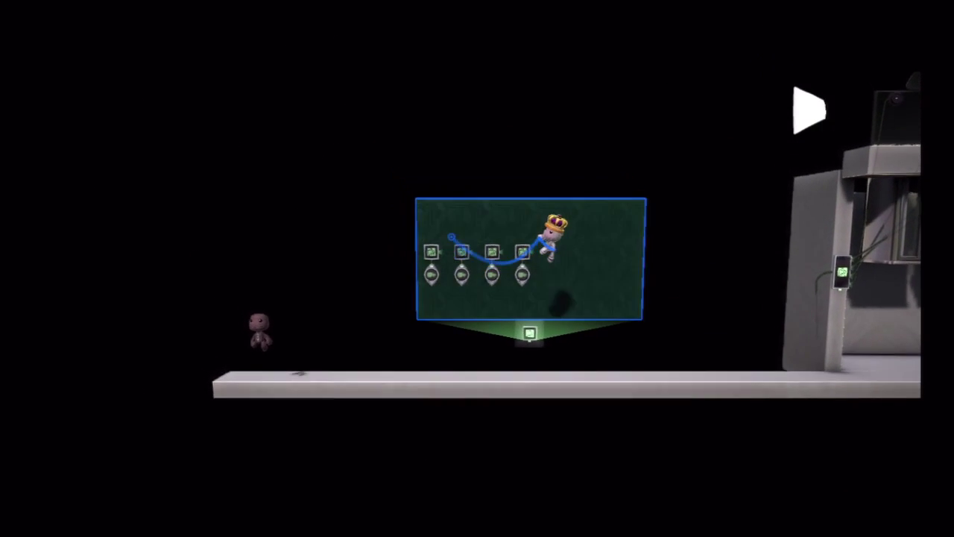
Place a battery in the upper-left corner of the main circuit board, above the four microchips.
key(space)
key(Return)
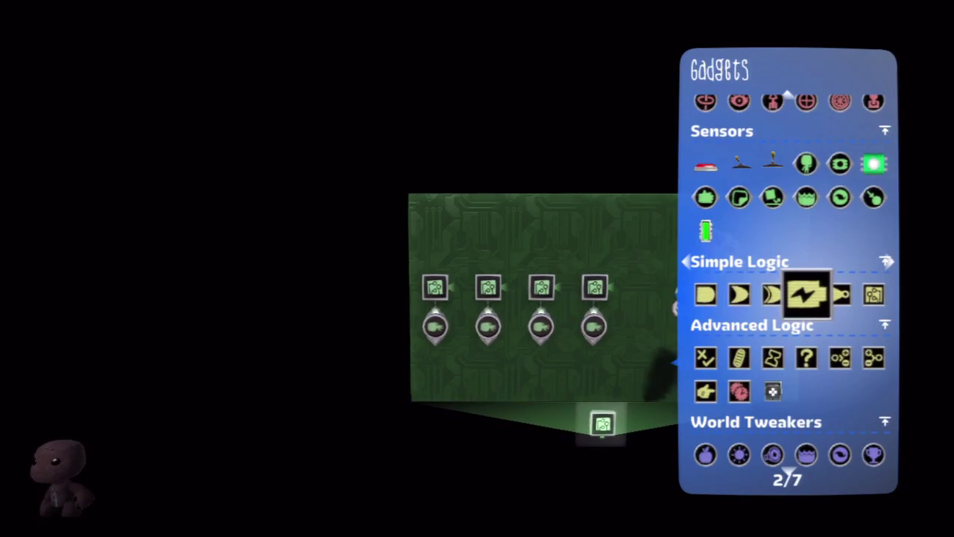
key(Return)
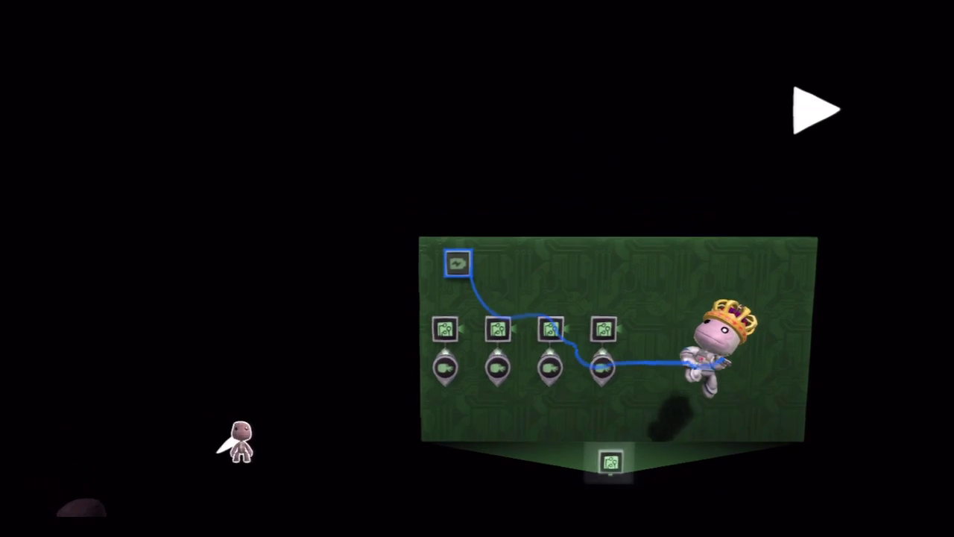
key(space)
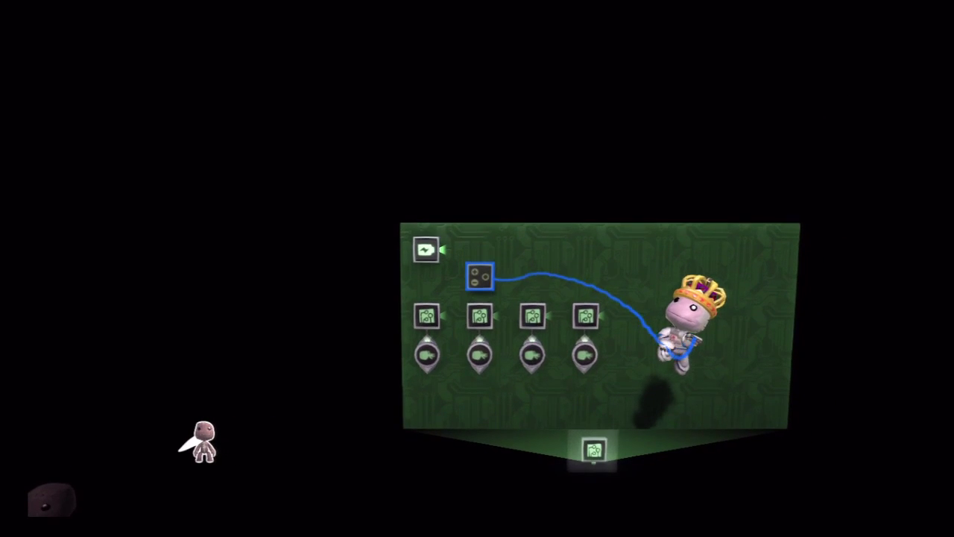
Place five Direction Combiners in a row above the microchips and wire each combiner's output into the next one.
key(Return)
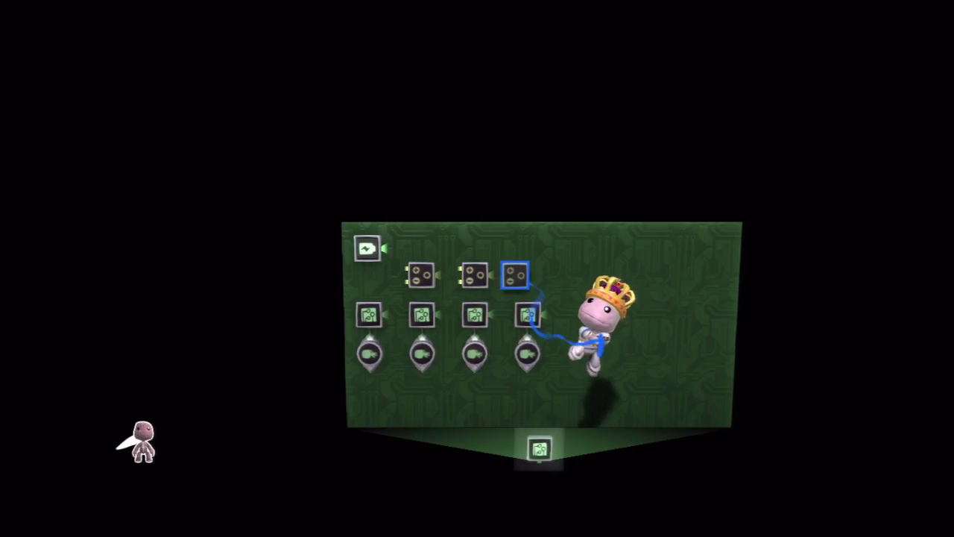
key(Return)
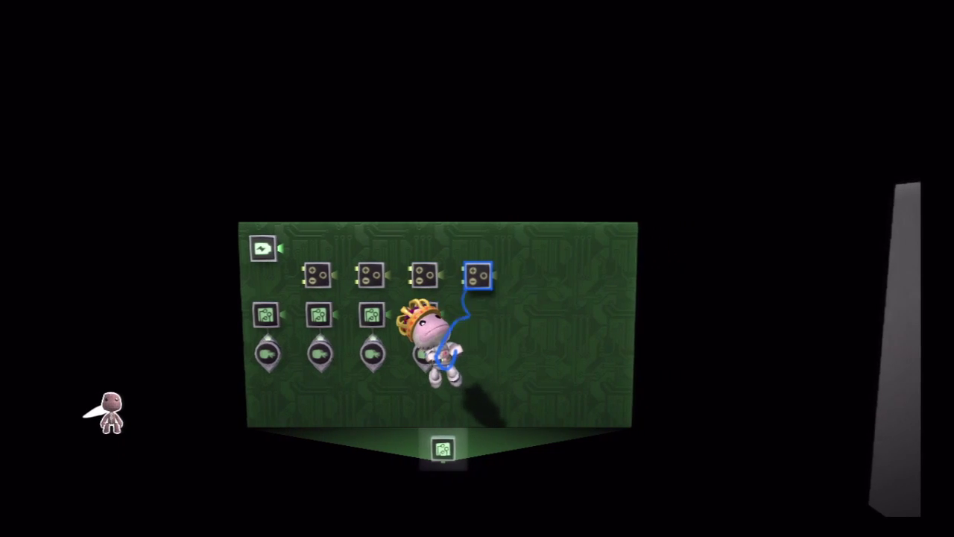
key(Return)
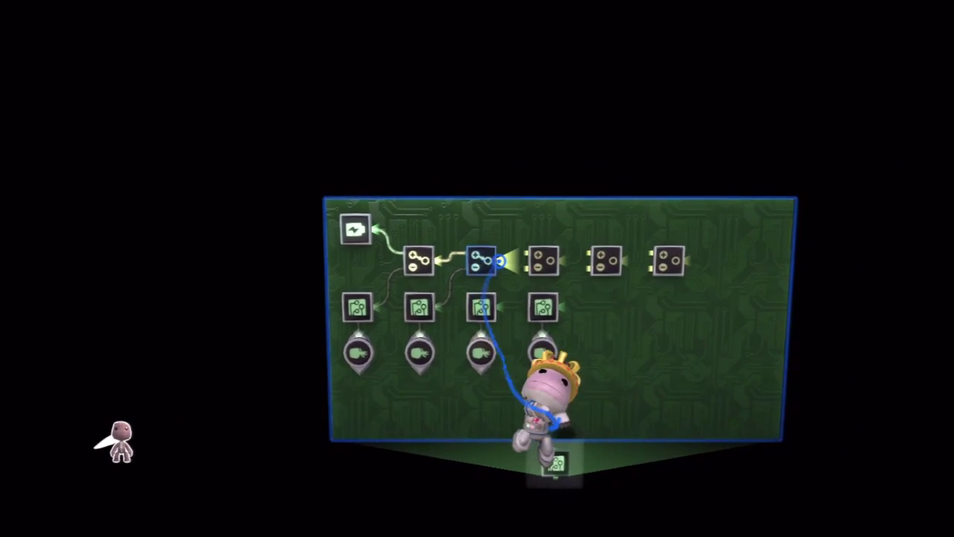
key(Return)
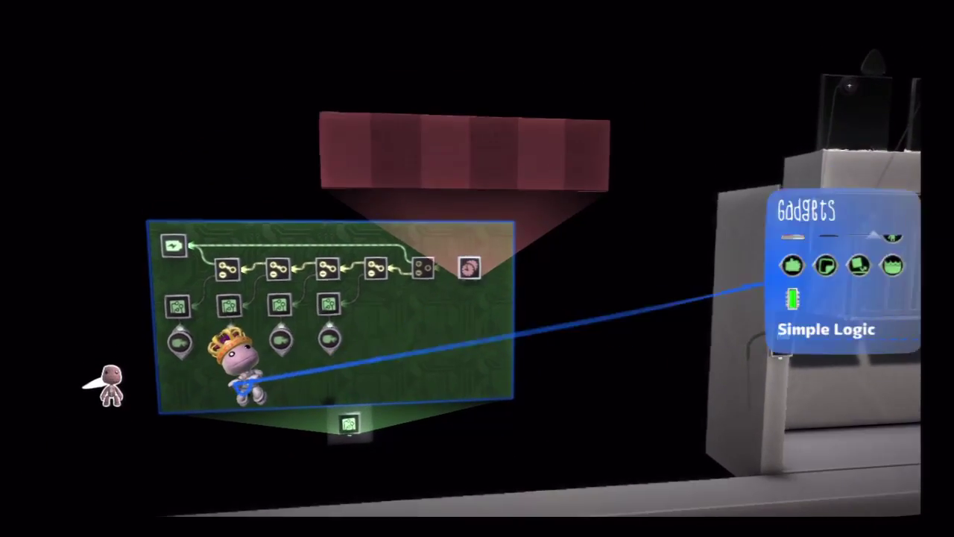
Set the sequencer's Loop option to No and wire the last combiner's output to the sequencer's input.
key(Down)
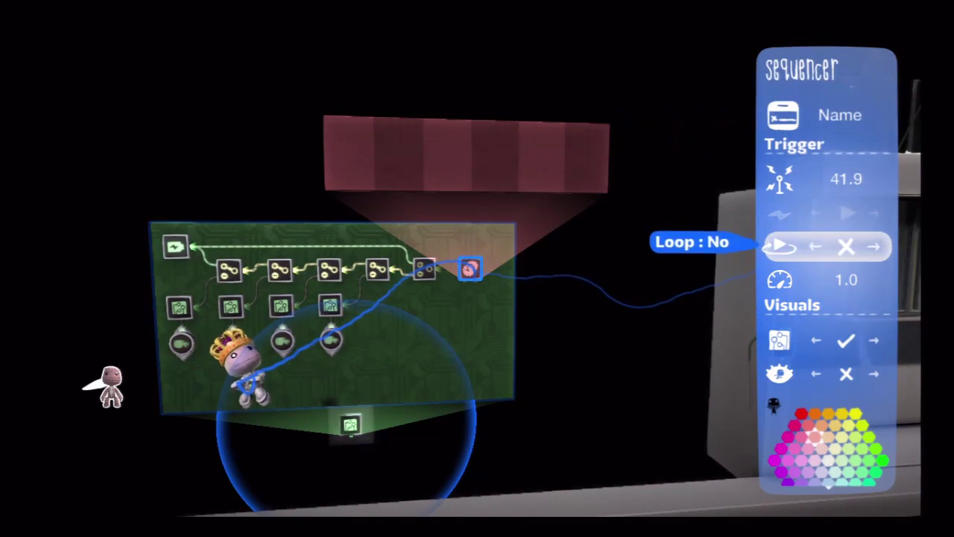
key(Escape)
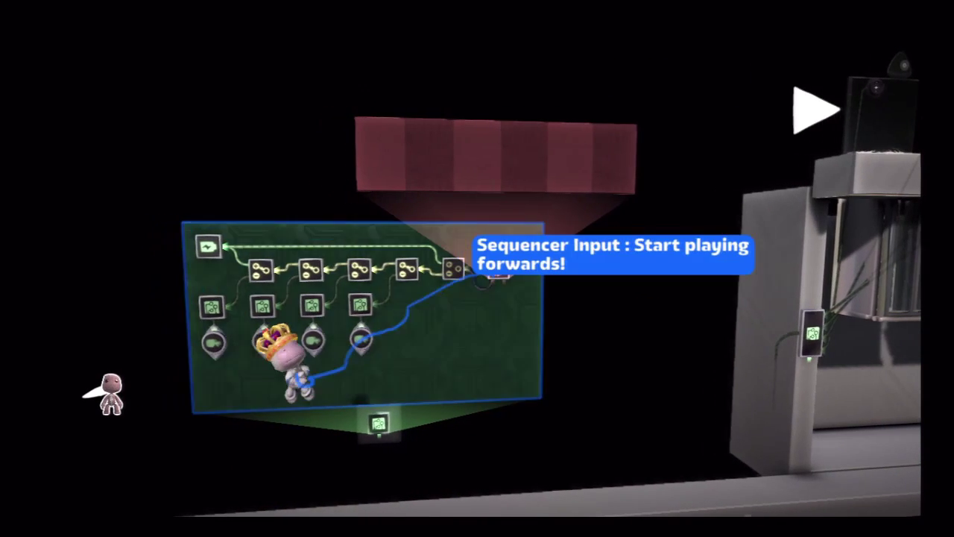
key(Right)
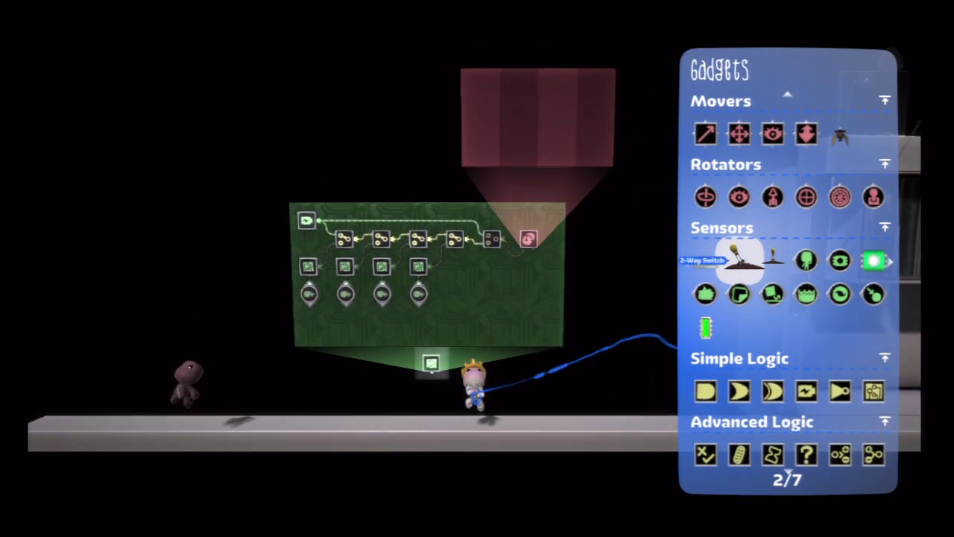
Place a Follower on the main circuit board, in the player sensors' row beside the fourth sensor.
key(Up)
key(Up)
key(Up)
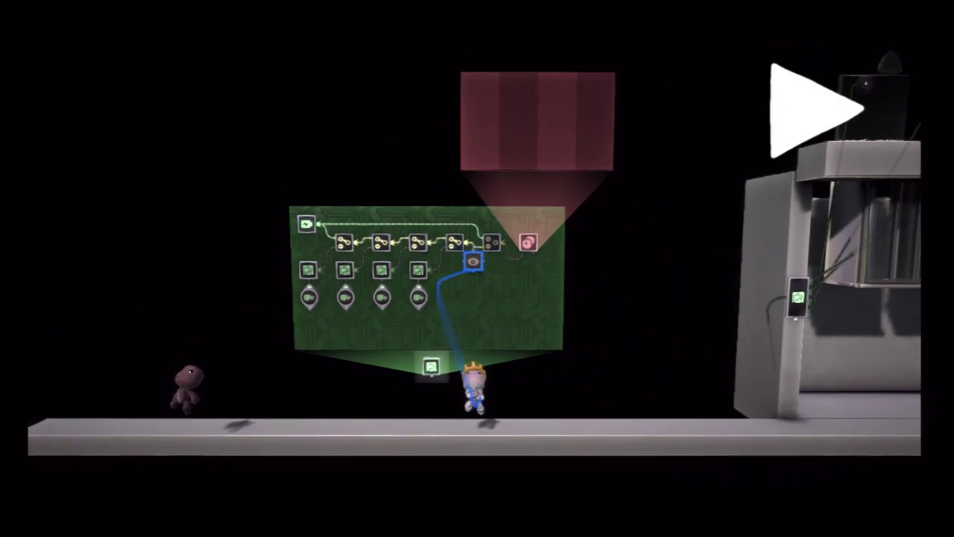
key(Right)
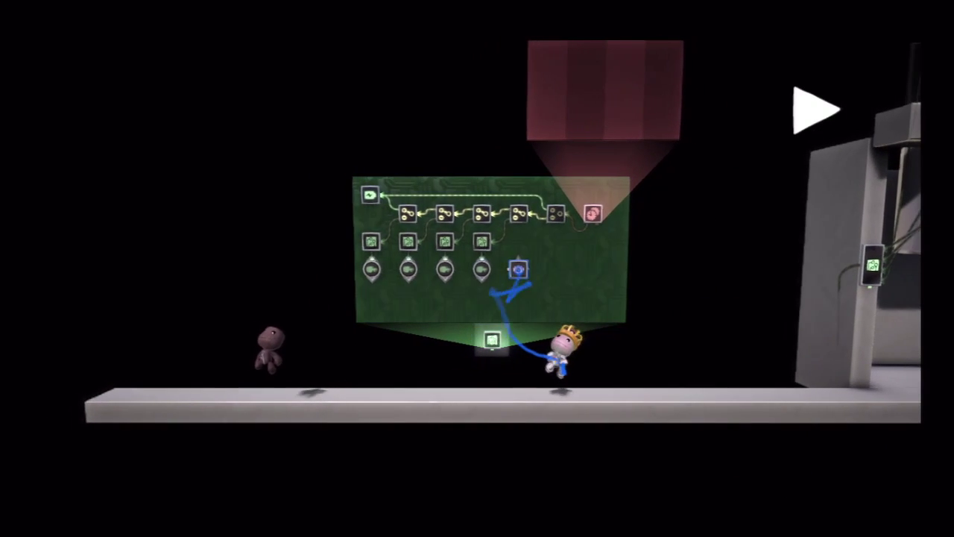
click(496, 264)
Set the Follower's Maximum Speed to 100.0 and its Acceleration to 100%.
key(Down)
key(Down)
key(Up)
key(Up)
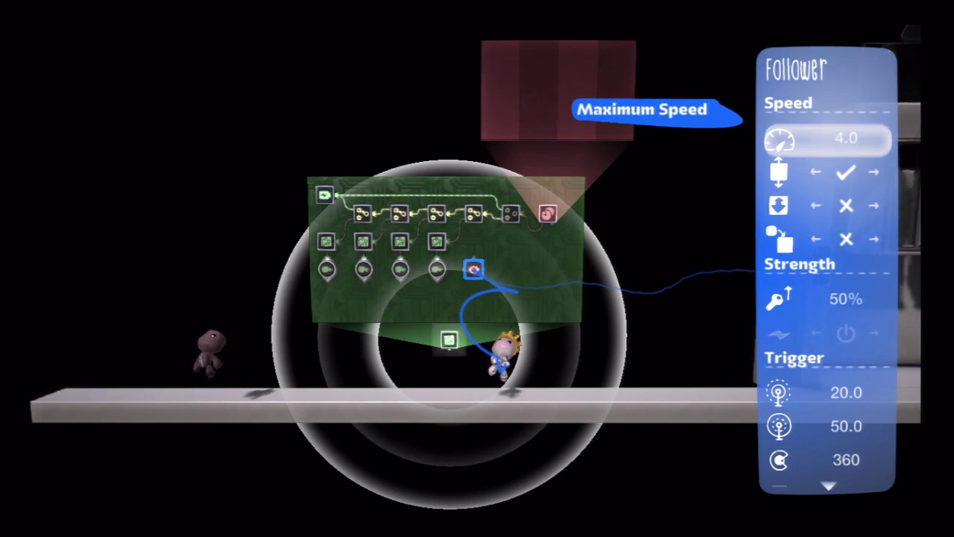
key(Right)
key(Right)
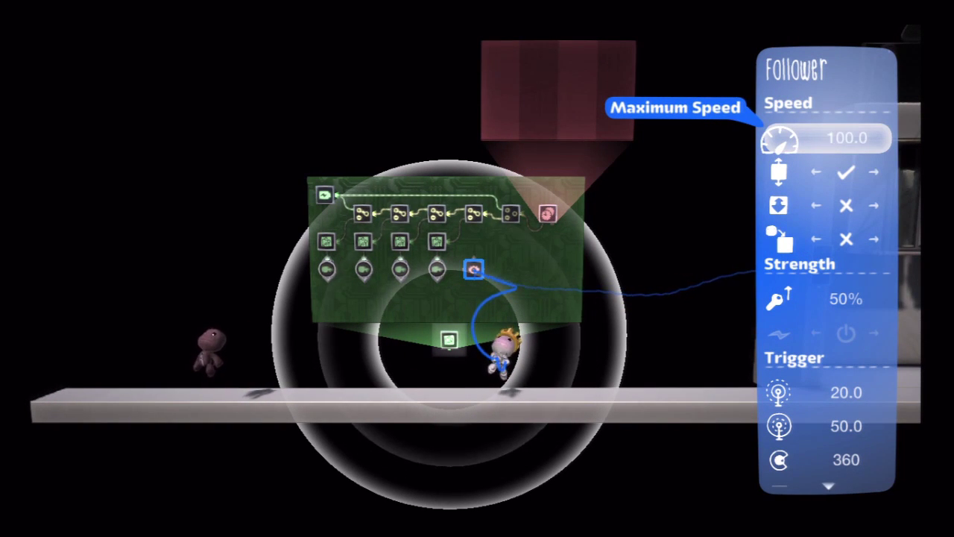
key(Down)
key(Down)
key(Down)
key(Down)
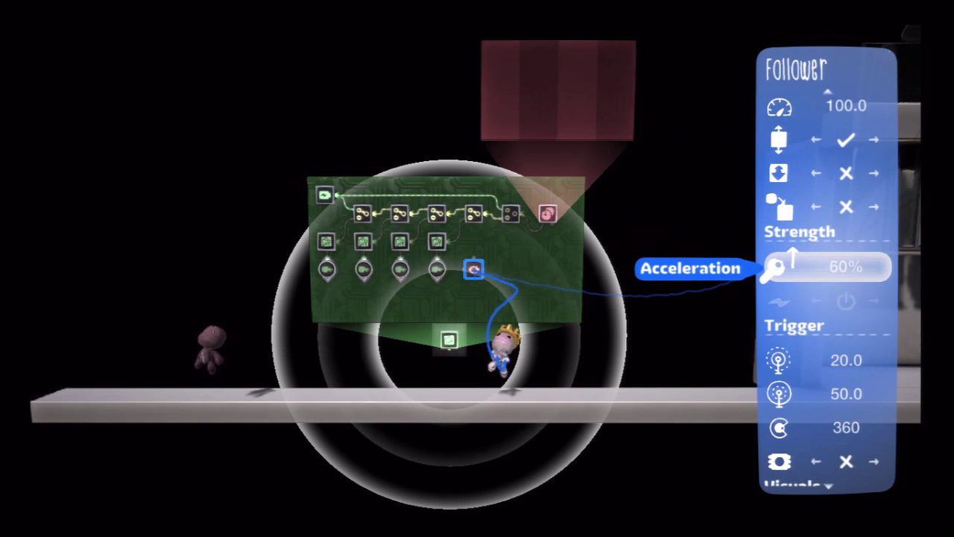
key(Down)
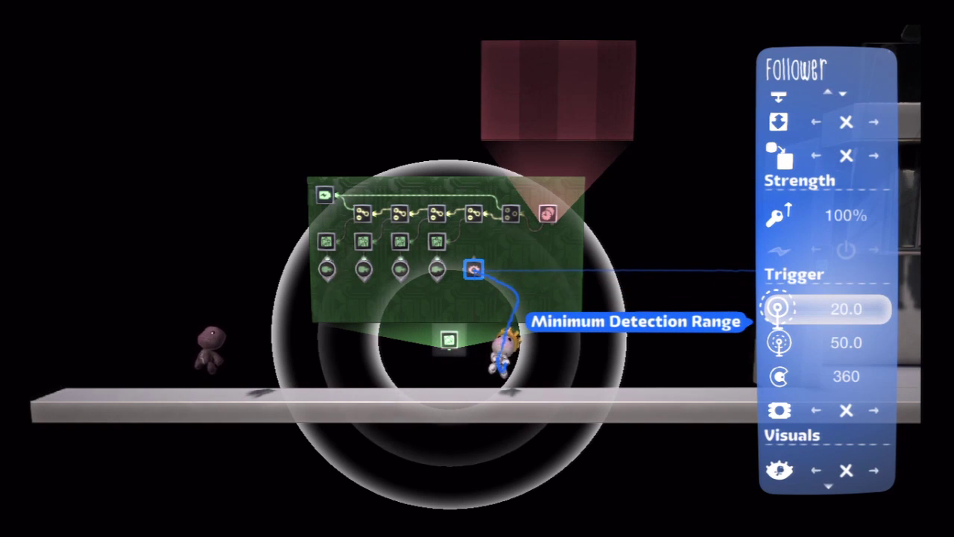
Set the Follower's Minimum Detection Range to 0.0 and its Maximum Detection Range to 340.0.
key(Down)
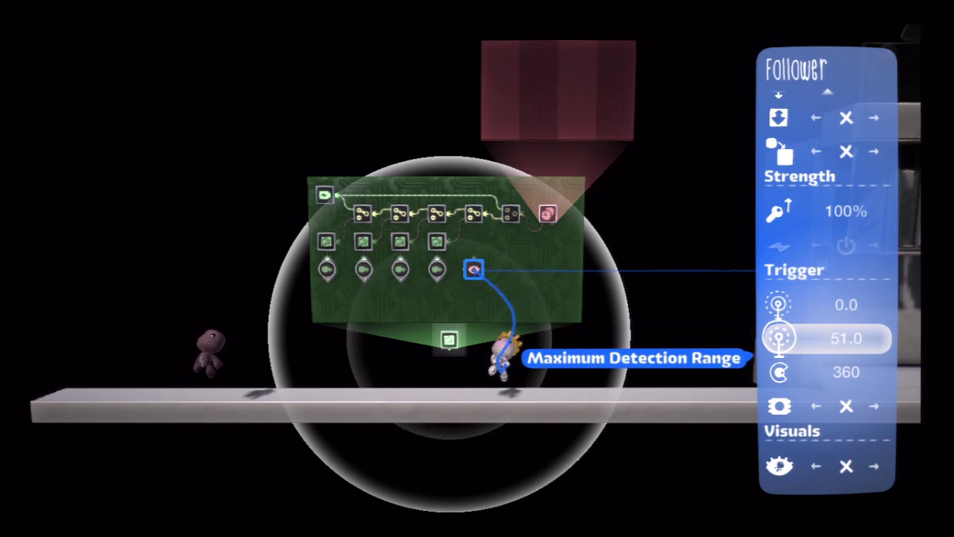
key(Right)
key(Right)
key(Right)
key(Right)
key(Right)
key(Right)
key(Right)
key(Right)
key(Right)
key(Right)
key(Right)
key(Right)
key(Right)
key(Right)
key(Right)
key(Right)
key(Right)
key(Right)
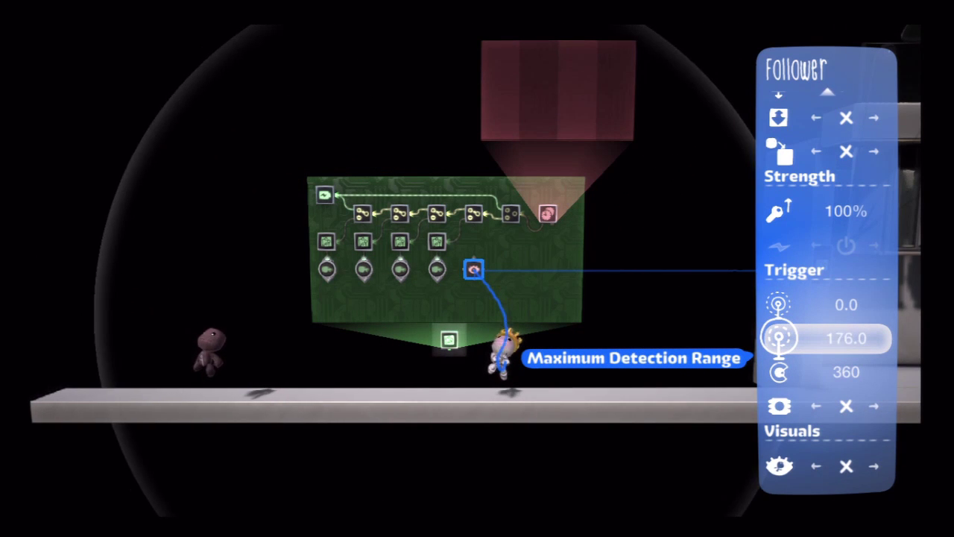
key(Down)
key(Down)
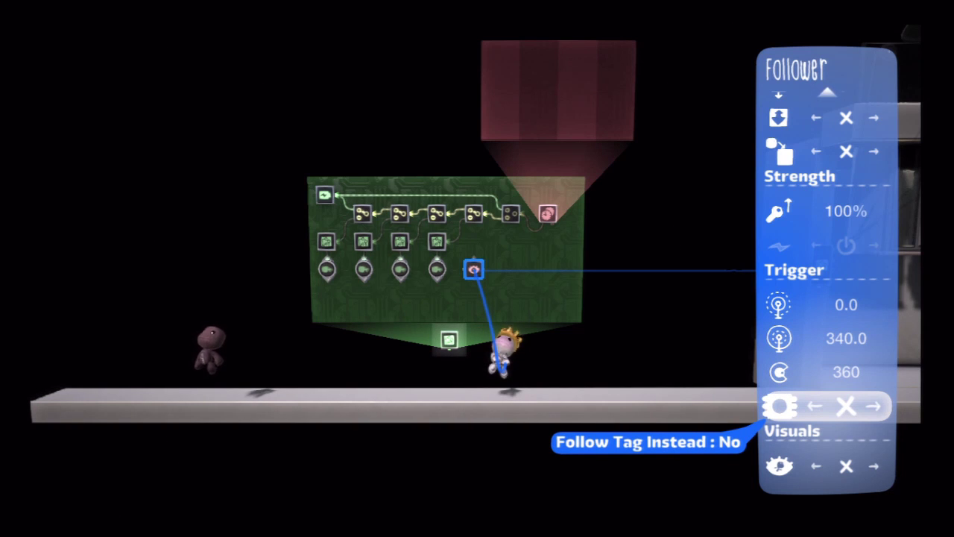
key(Escape)
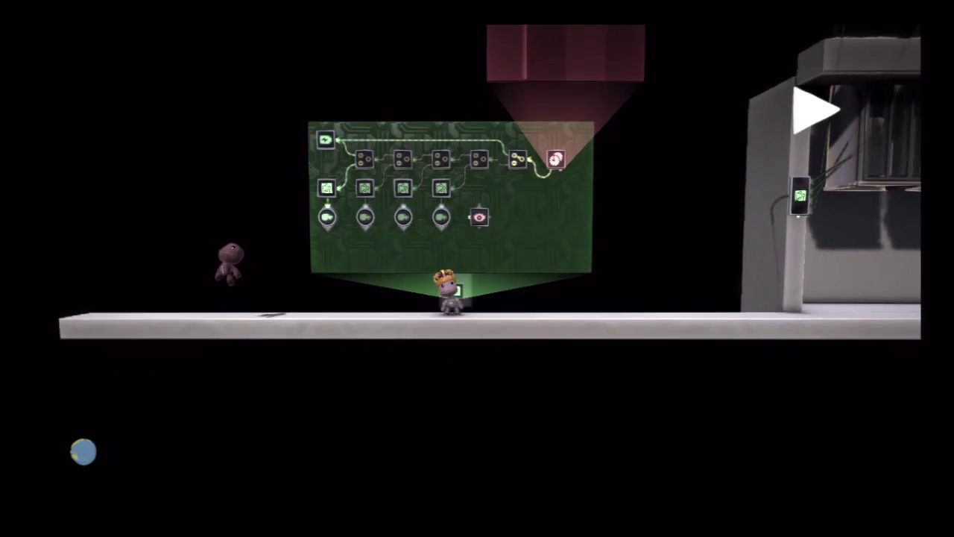
Test the Follower and the counting logic by moving and jumping with the character around the microchip.
key(Right)
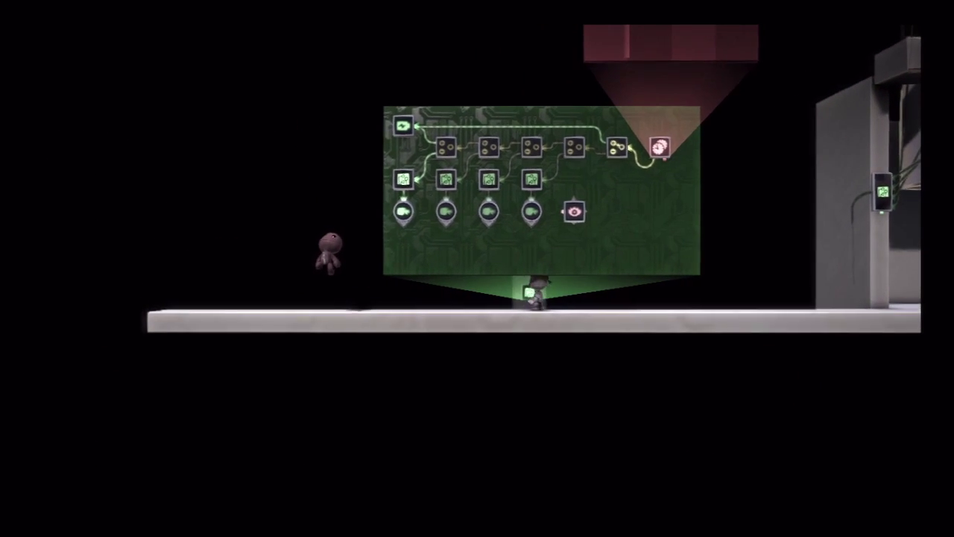
key(space)
key(Left)
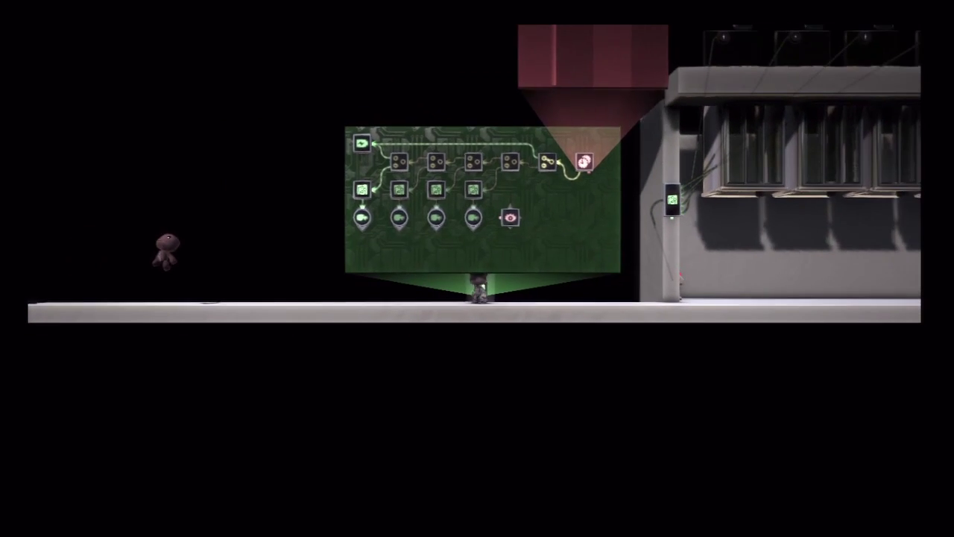
key(Down)
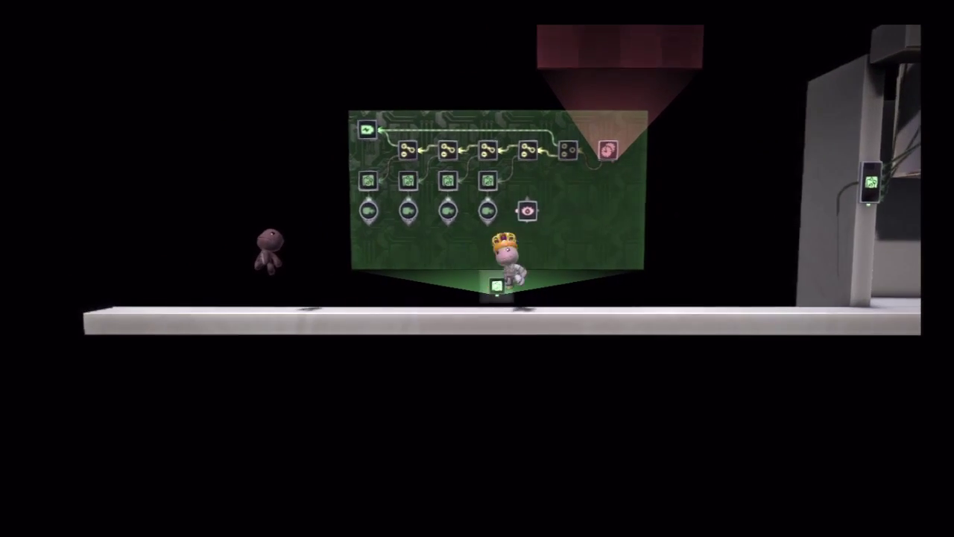
key(Left)
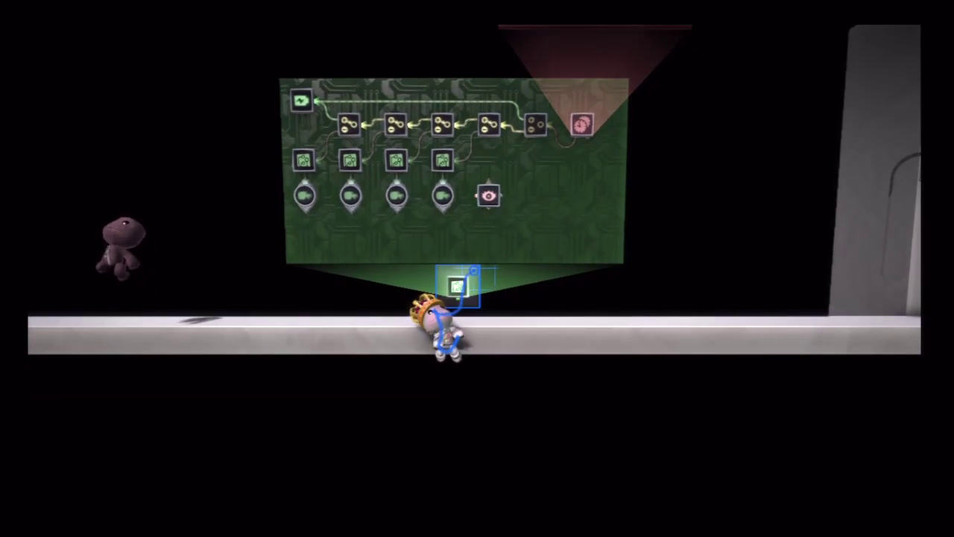
key(space)
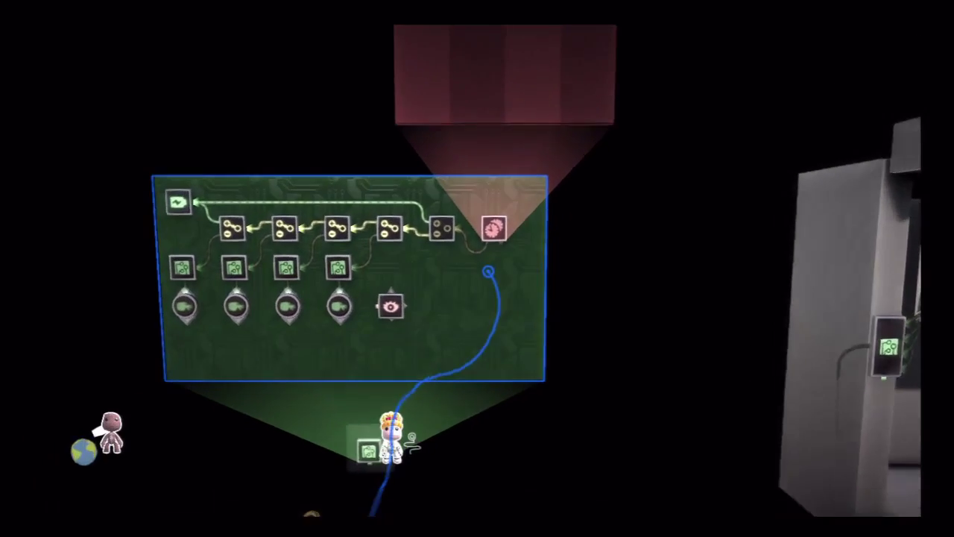
Place a green Tag on the main circuit board, directly below the sequencer.
key(Tab)
key(Return)
key(Down)
key(Down)
key(Right)
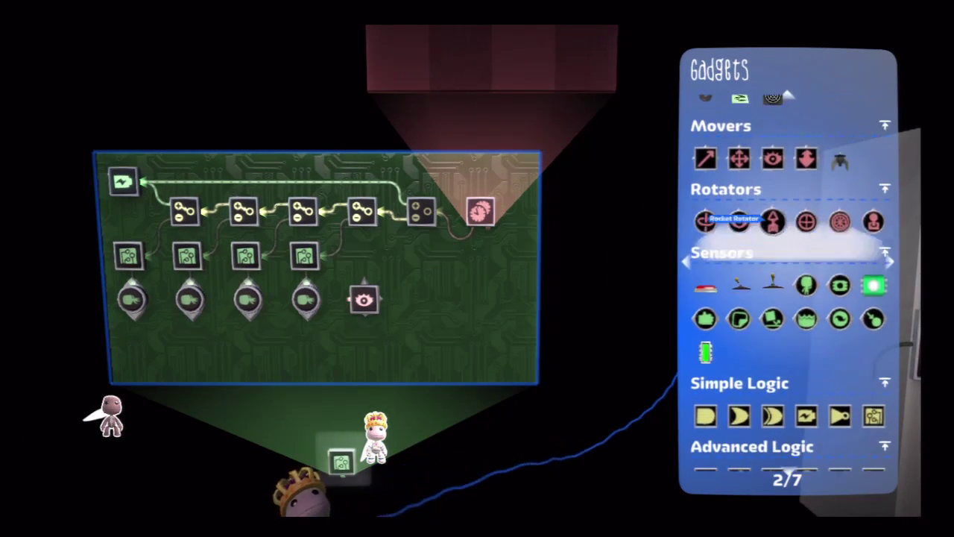
key(Return)
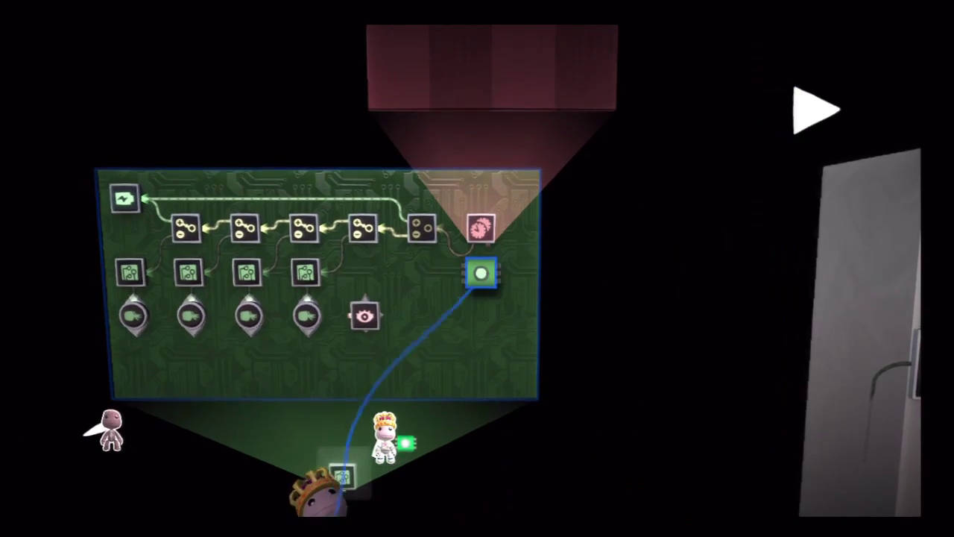
key(Return)
Check the tag's settings and wire the last Direction Combiner's output to the tag.
key(Tab)
key(Tab)
key(Tab)
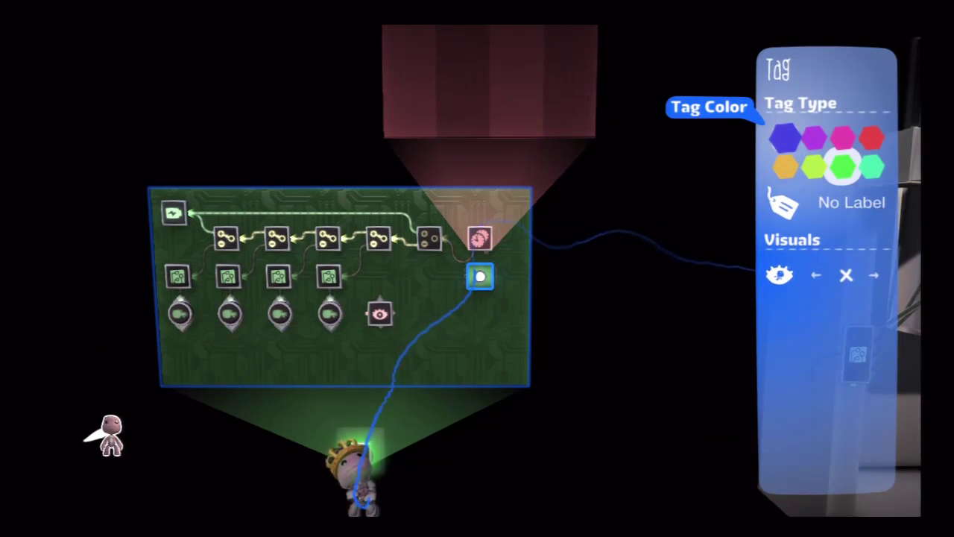
key(Escape)
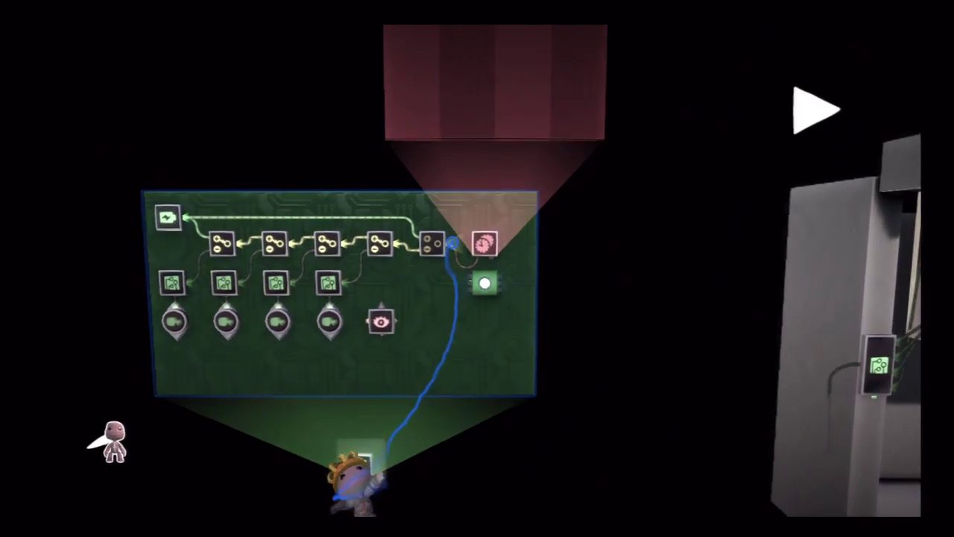
key(Return)
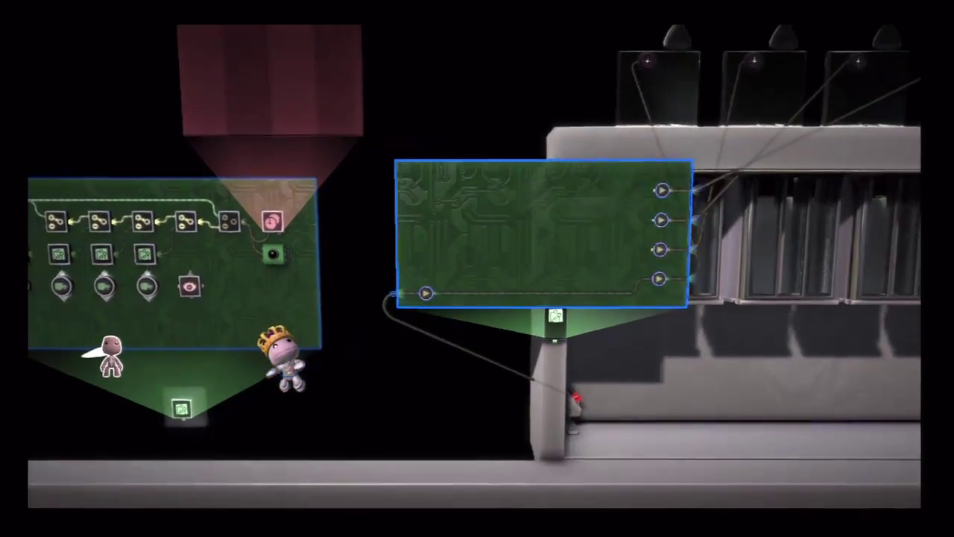
Remove the wire between the second circuit board's input and output nodes and place a Tag Sensor above the input node.
click(426, 293)
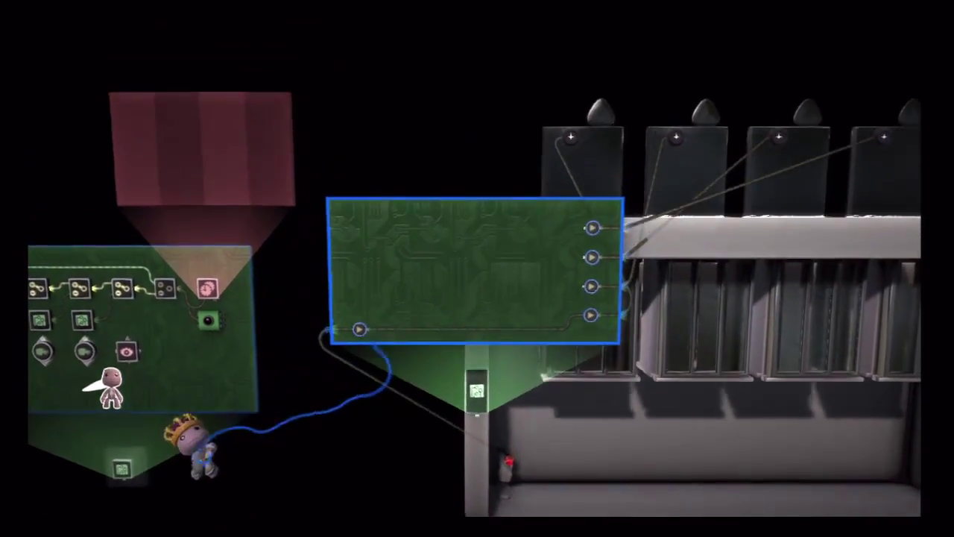
key(Right)
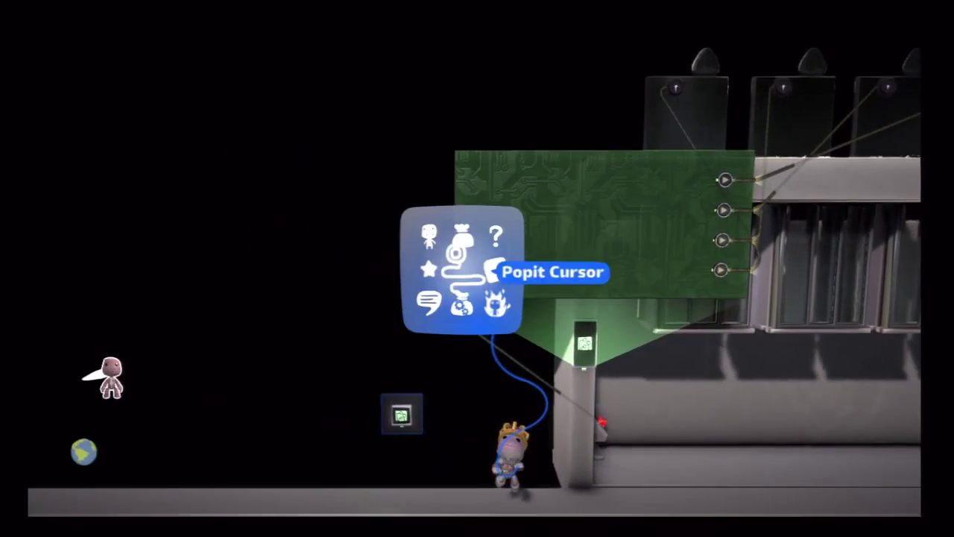
click(839, 260)
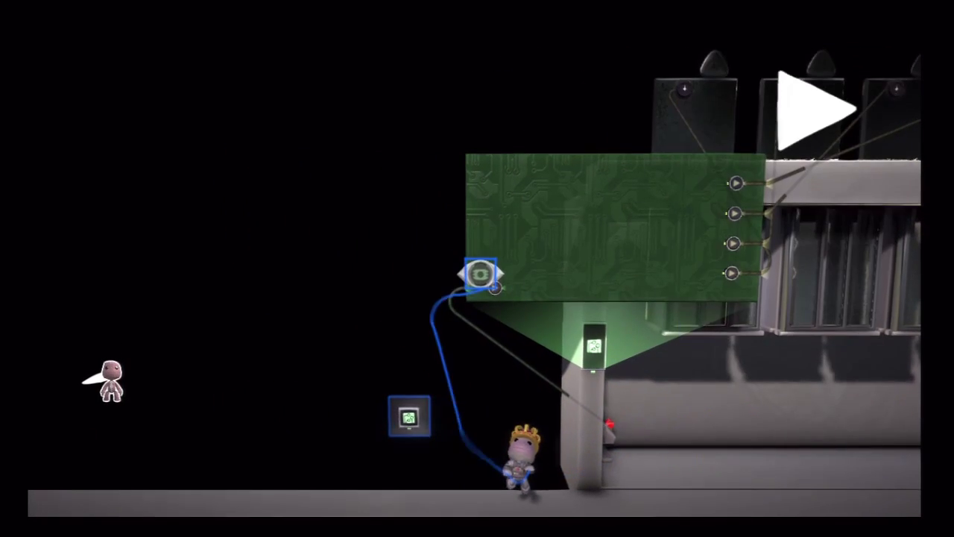
click(471, 269)
key(Escape)
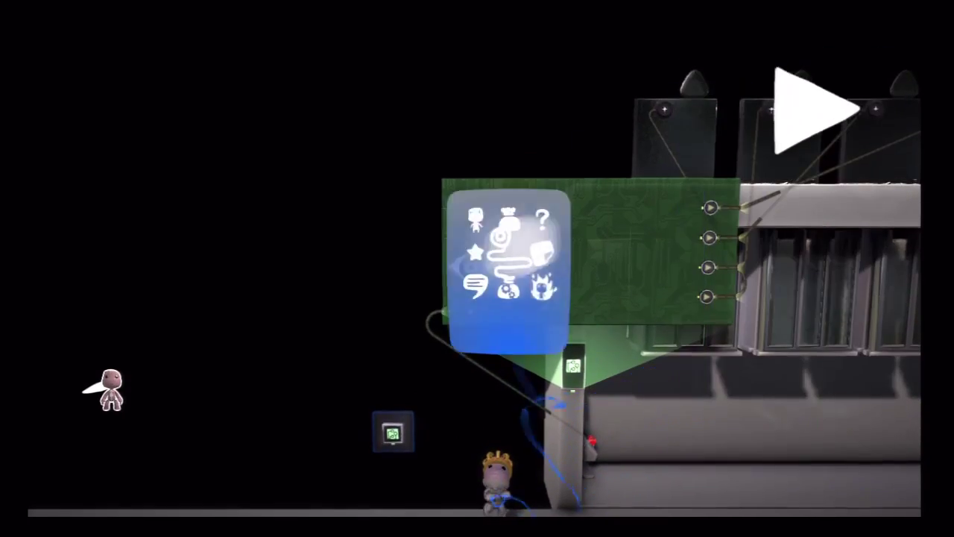
Set the Tag Sensor's Maximum Detection Range to 150.0.
click(471, 270)
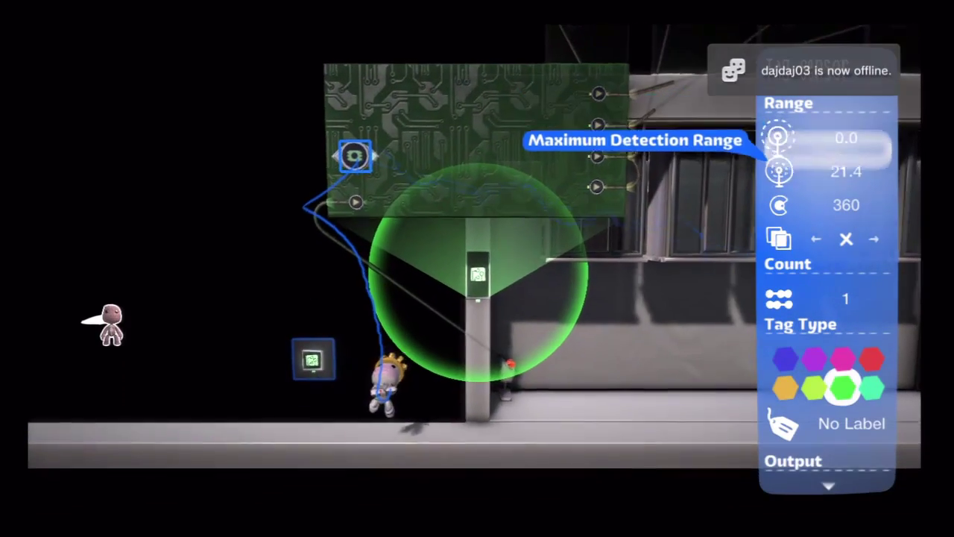
key(Right)
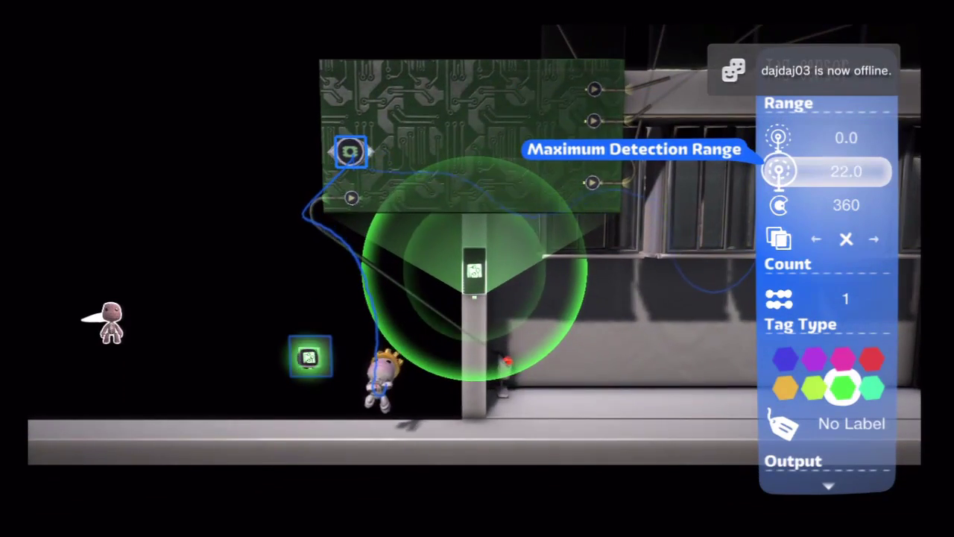
key(Right)
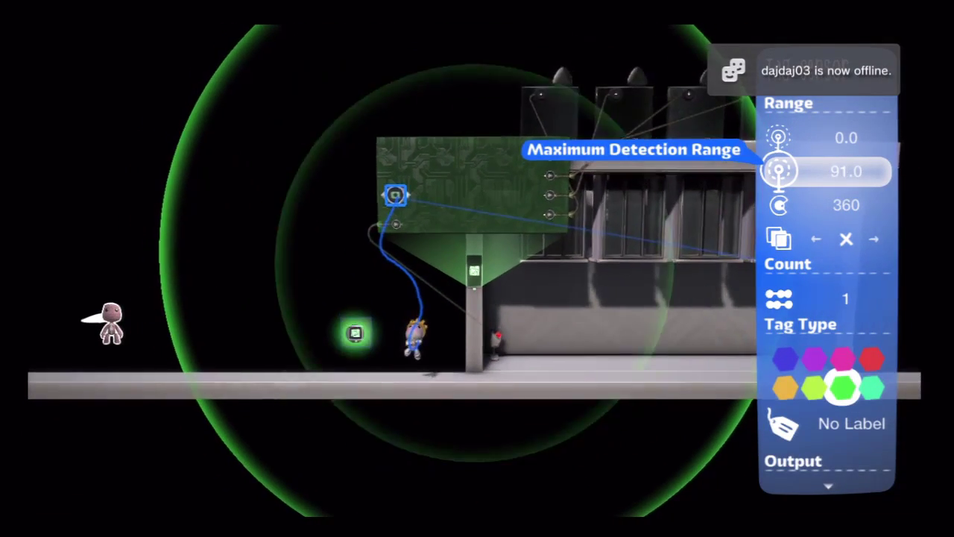
key(Right)
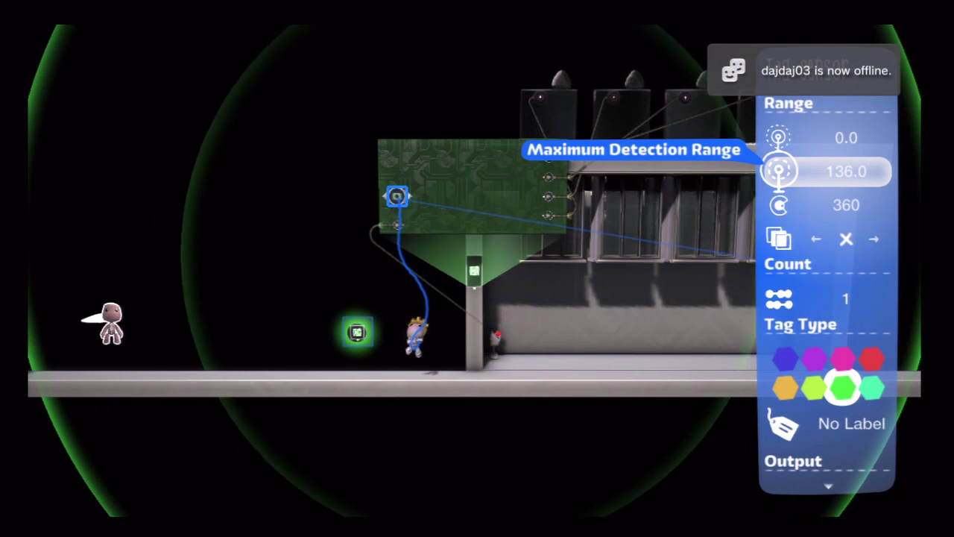
key(Right)
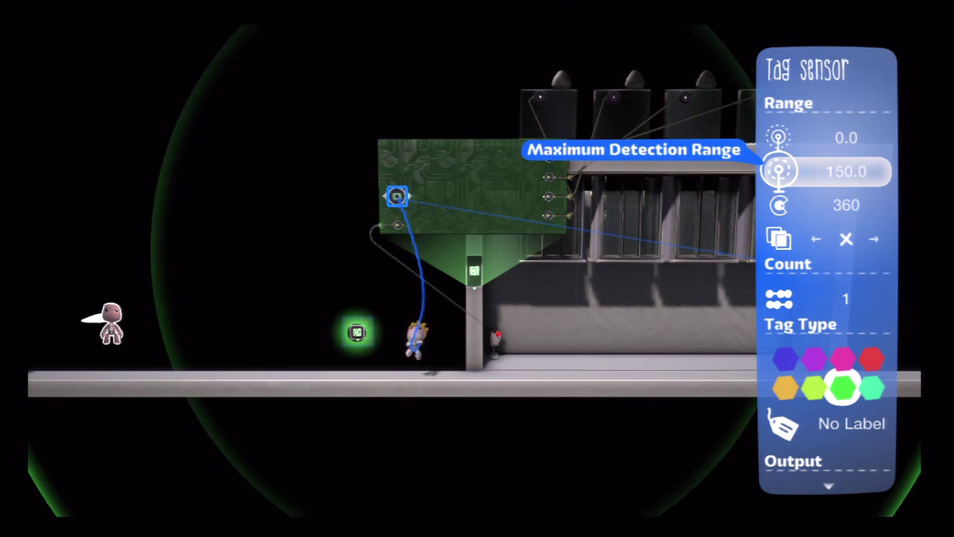
key(Left)
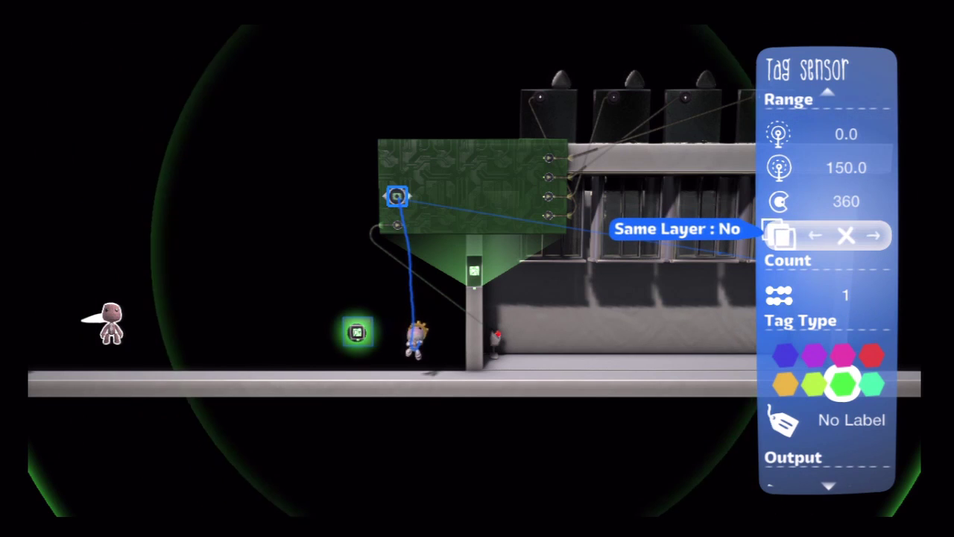
Set the Tag Sensor's Output Value to Signal Strength.
key(Down)
key(Down)
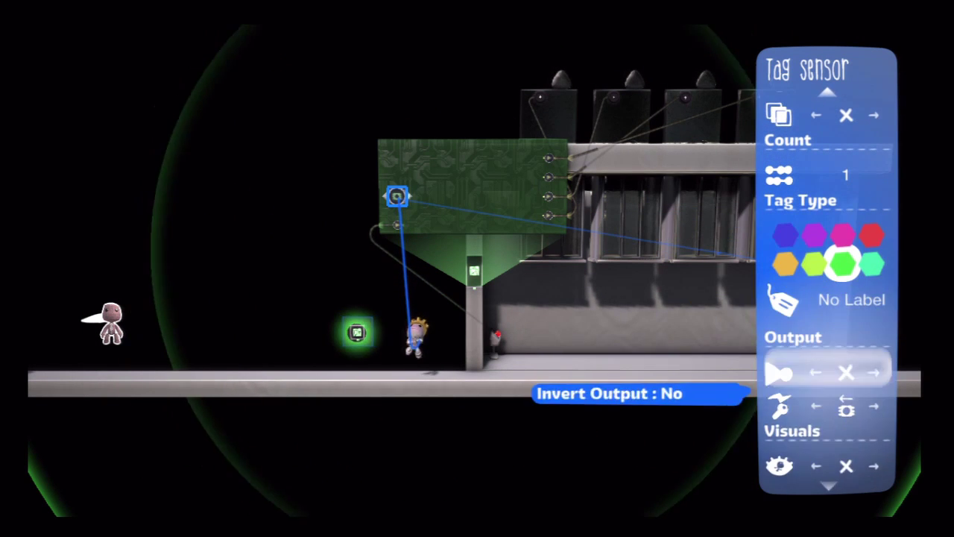
key(Down)
key(Down)
key(Up)
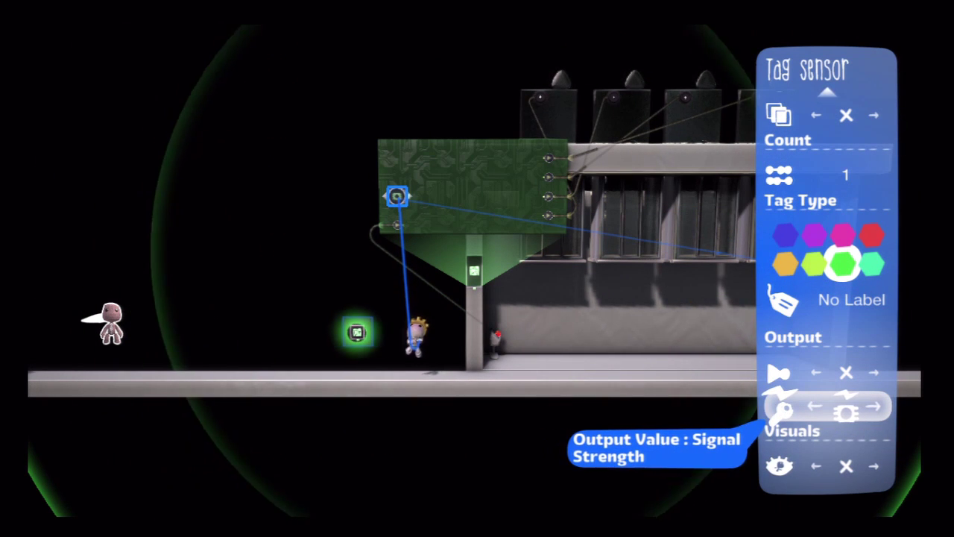
key(Escape)
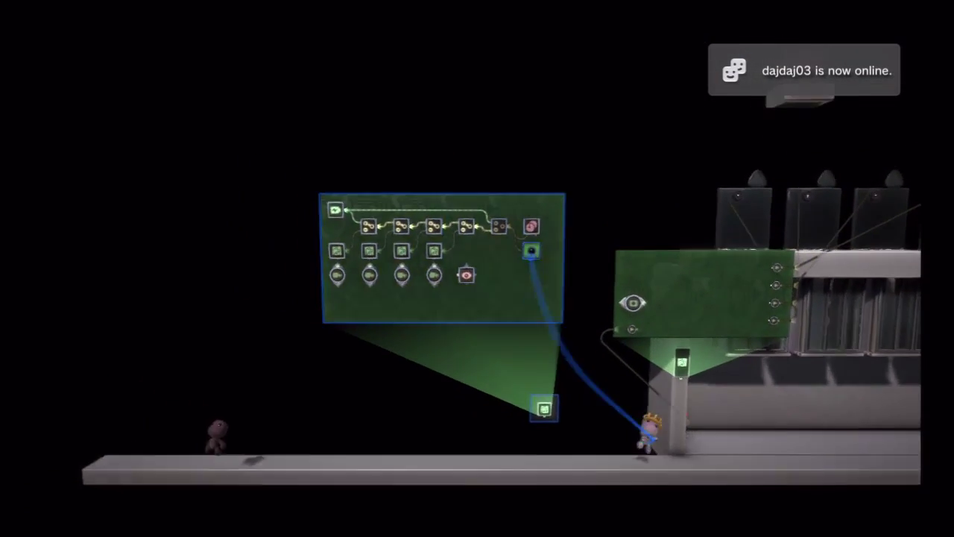
Move the sequencer onto the second circuit board above the Tag Sensor and remove its wire from the last Direction Combiner.
drag(462, 251, 477, 275)
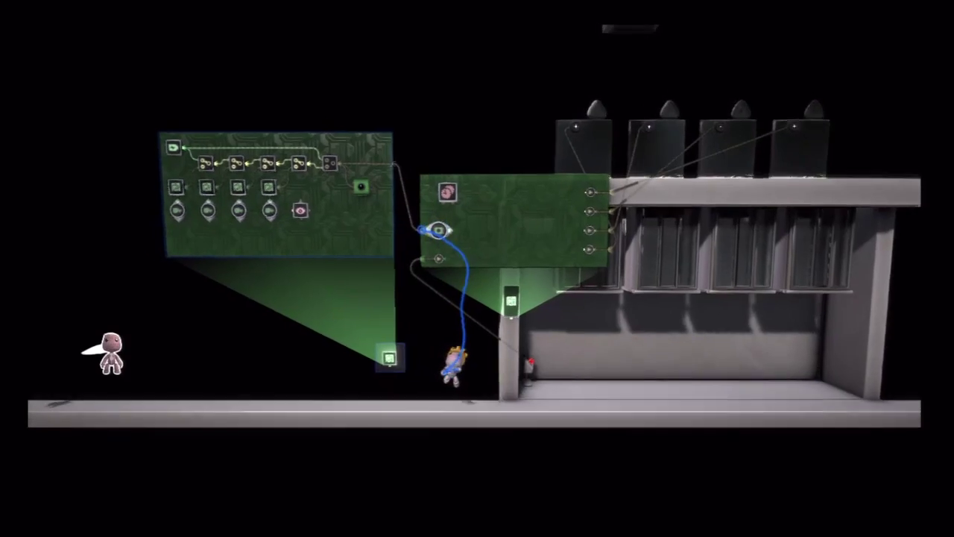
click(437, 230)
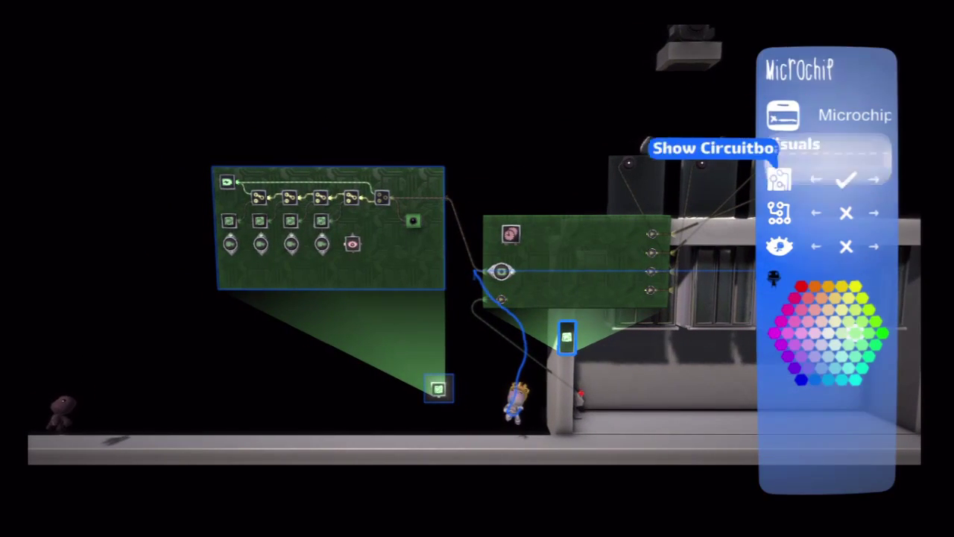
click(447, 199)
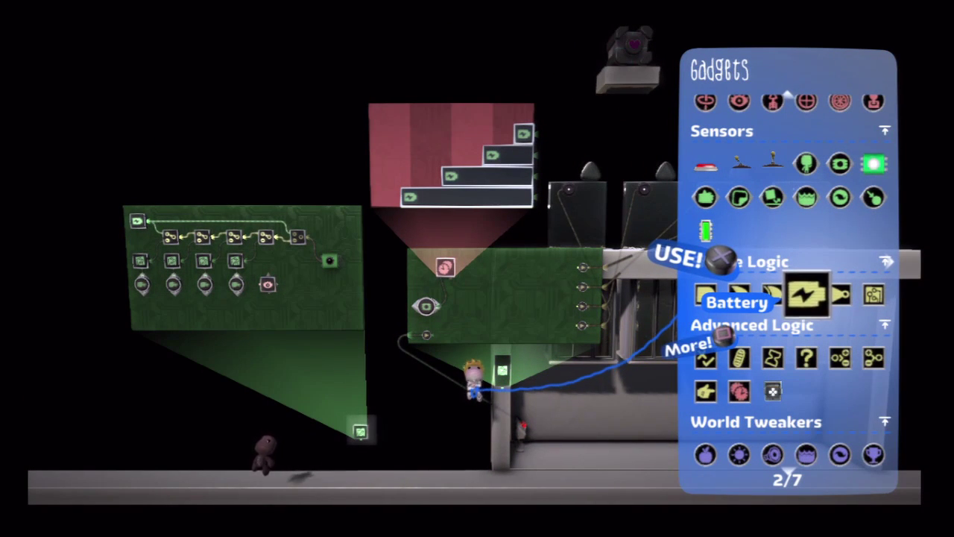
Place three AND gates in a vertical stack on the second circuit board, between the Tag Sensor and the output nodes.
key(Return)
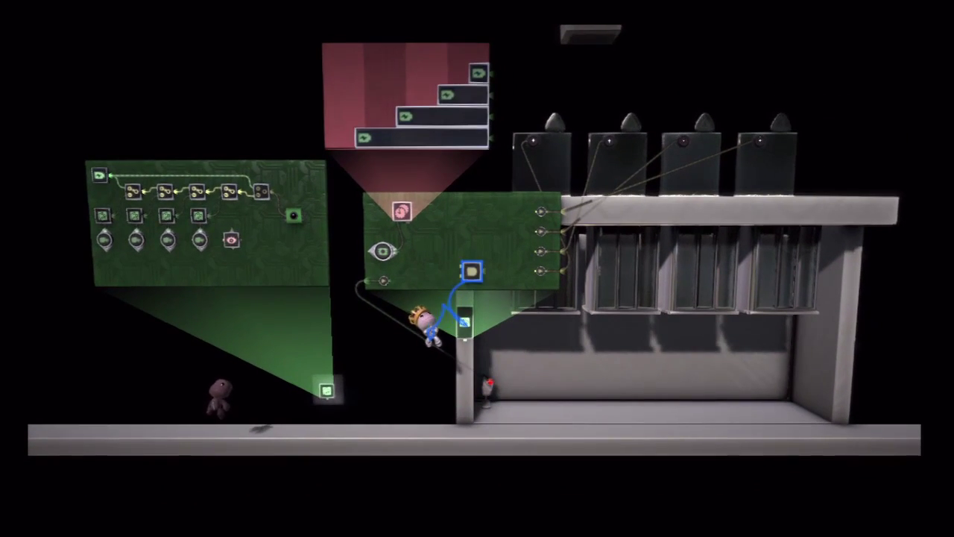
click(471, 272)
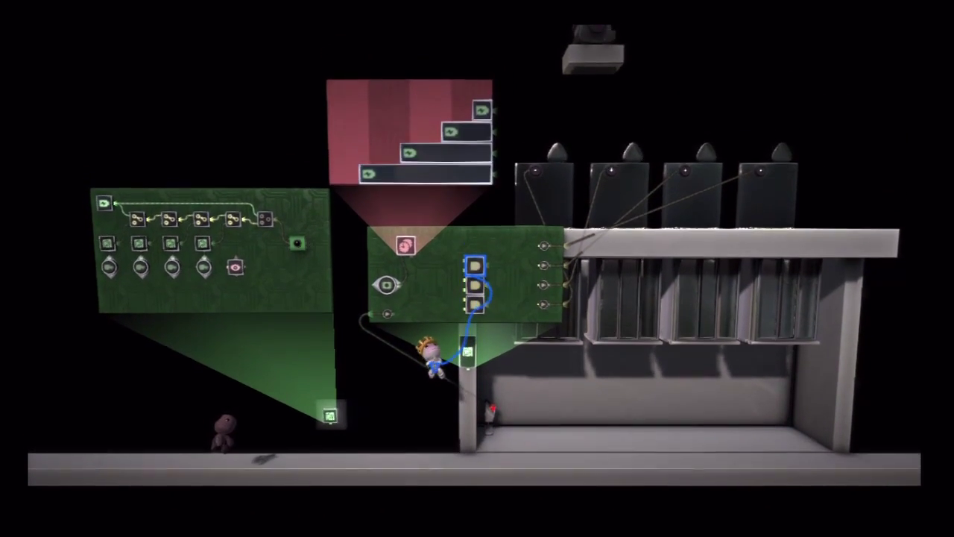